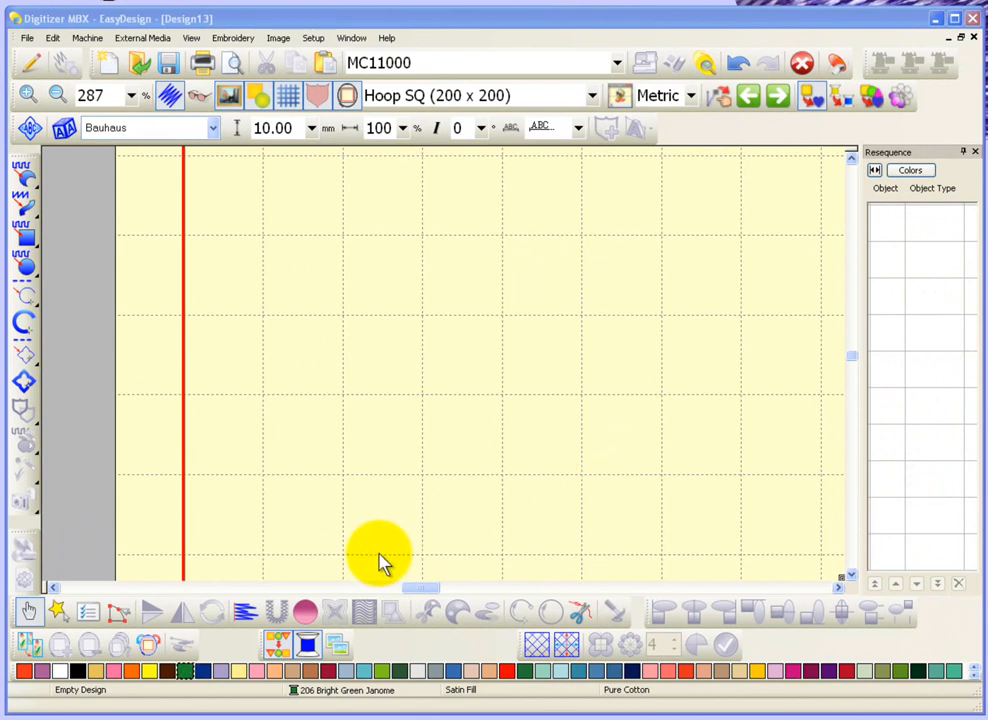
- Hide the Resequence list and show it again
click(279, 646)
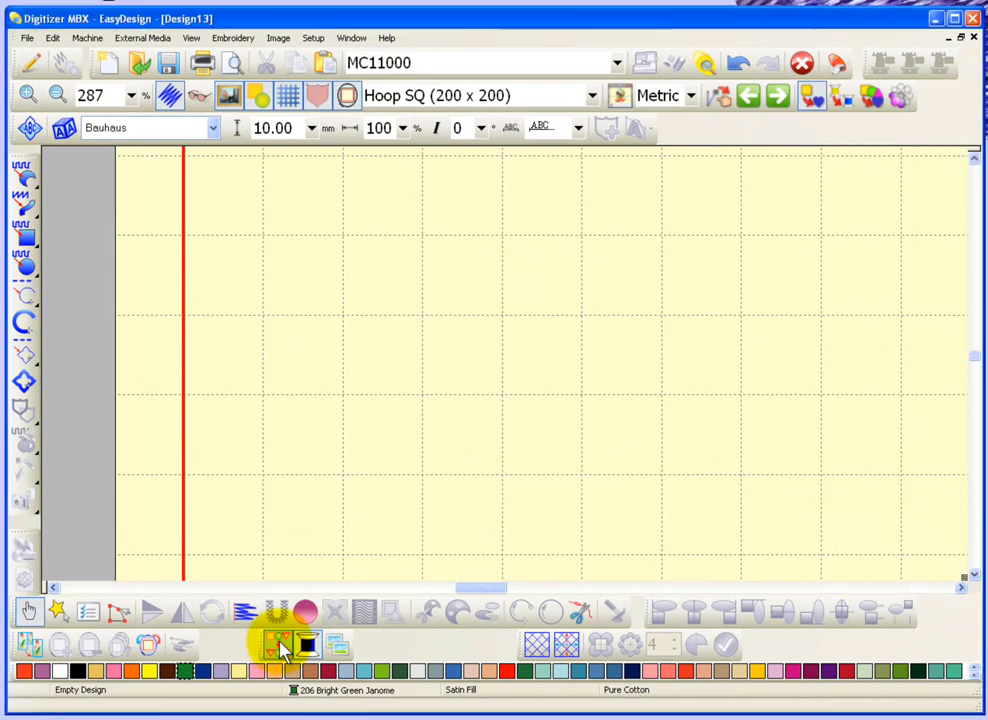
click(279, 646)
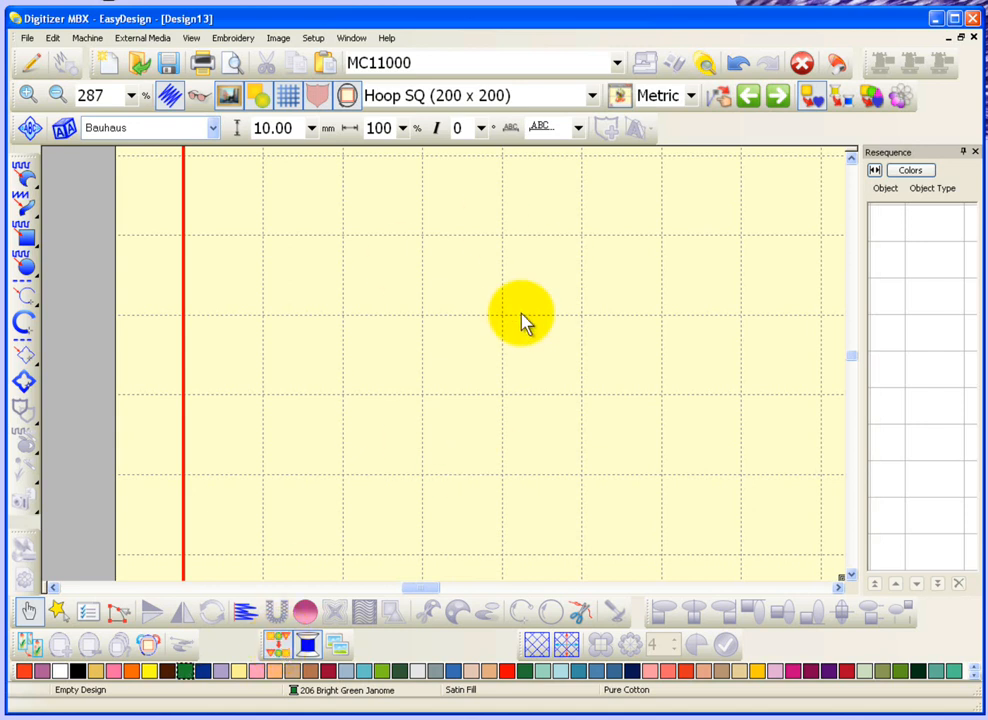
- Digitize two small filled circles side by side in the upper part of the hoop, the second slightly larger
click(30, 264)
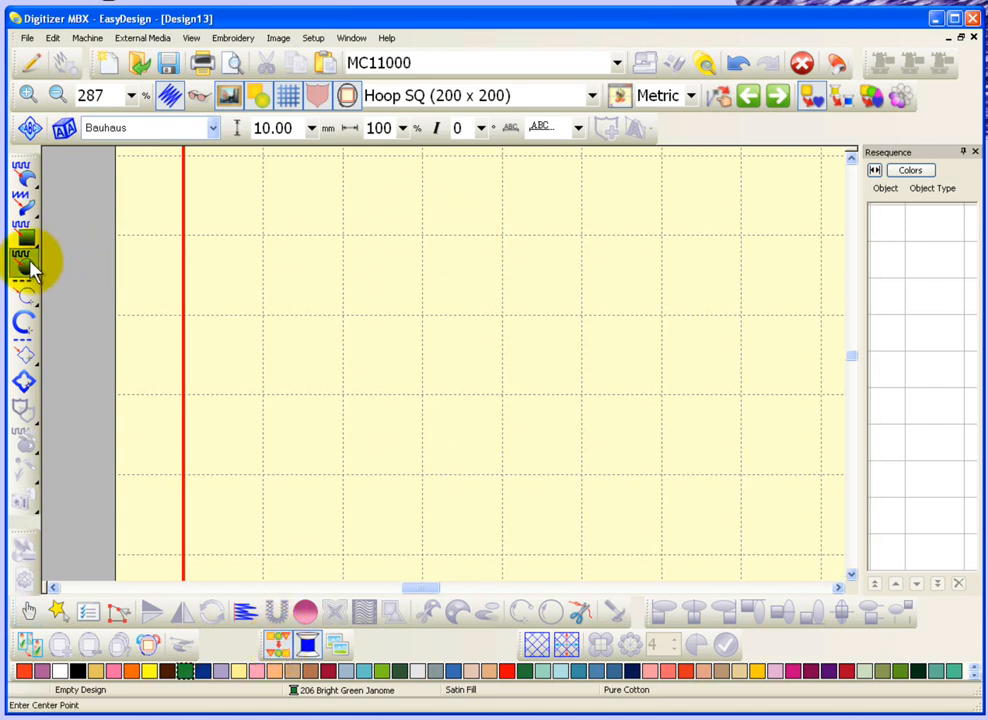
click(313, 237)
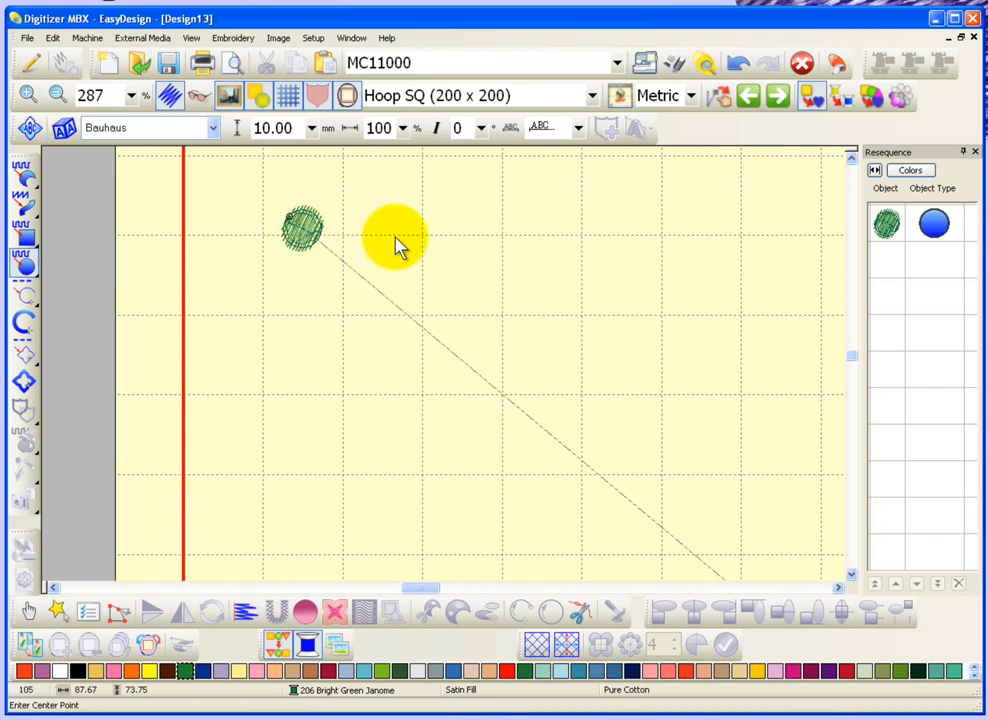
click(421, 260)
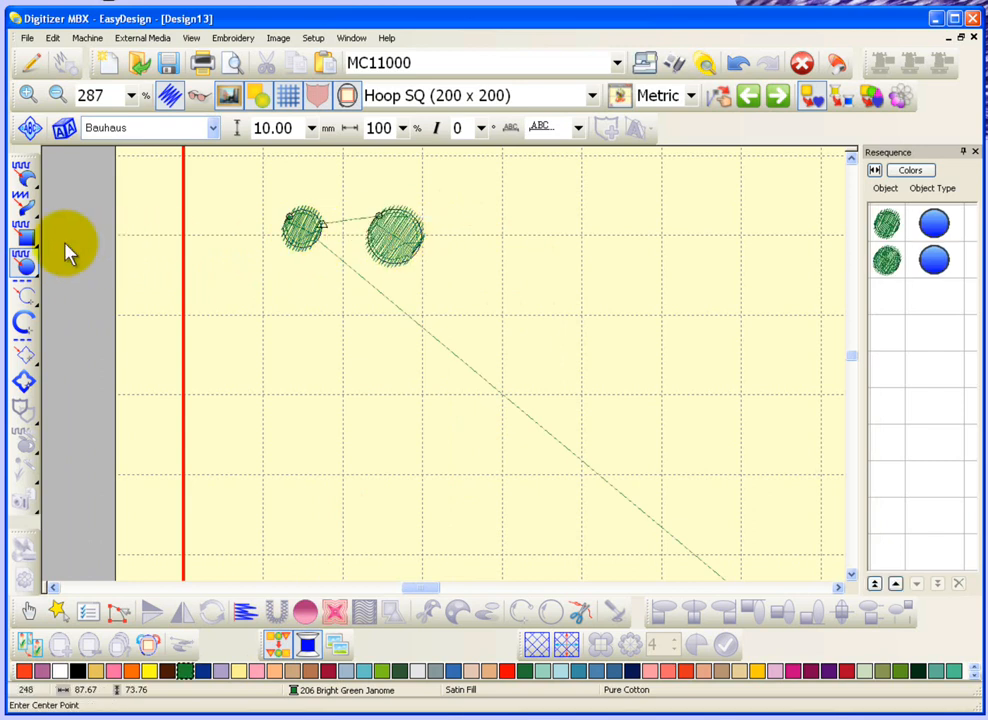
- Digitize a small filled rectangle beside the circles and a much larger upright one diagonally below it
click(23, 232)
click(499, 256)
click(543, 284)
click(600, 331)
click(701, 452)
- Digitize a closed freeform fill with a zigzag outline of straight corner points below the two circles
click(23, 172)
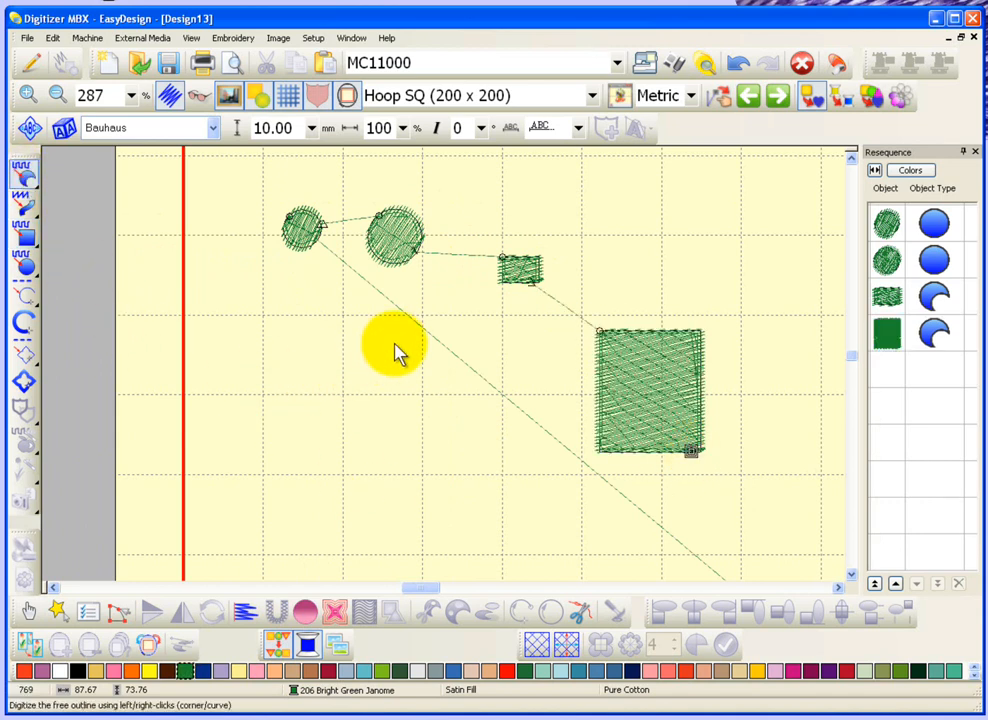
click(281, 381)
click(350, 330)
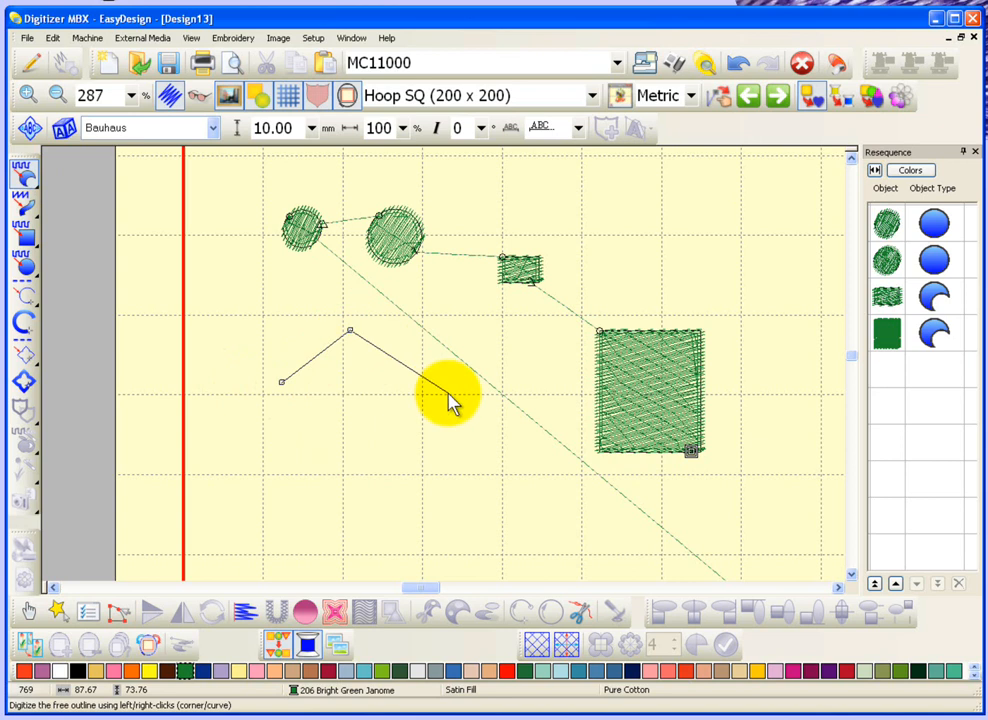
click(448, 393)
click(332, 504)
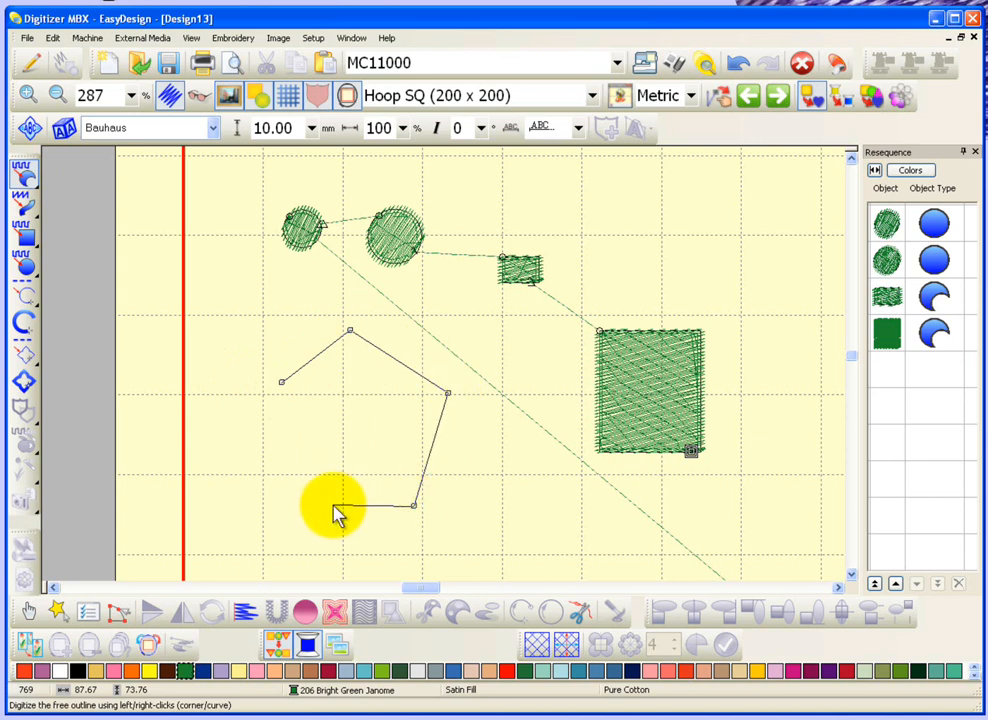
click(367, 386)
click(272, 449)
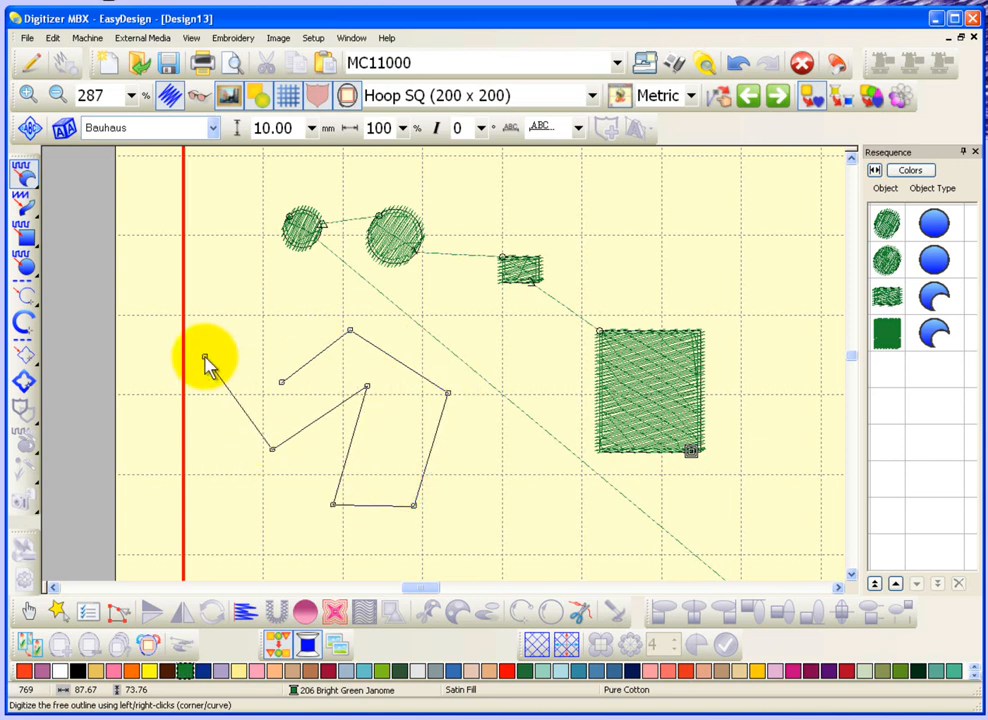
key(Return)
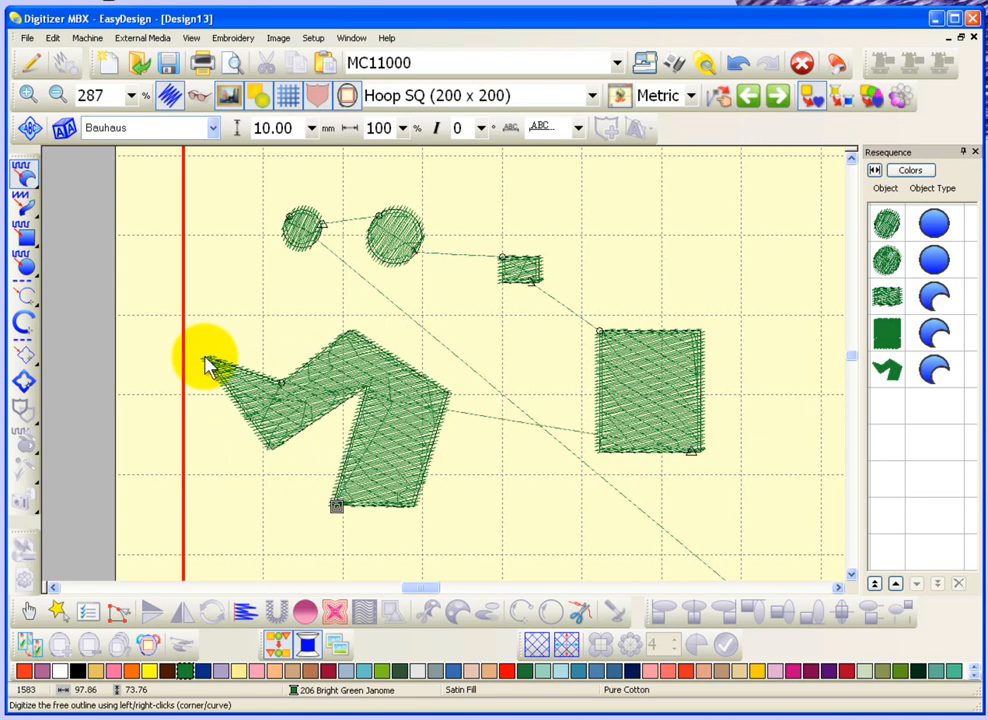
- Digitize a bent satin-filled column below the zigzag shape and display the whole design in realistic stitch view
click(24, 205)
click(333, 530)
click(404, 536)
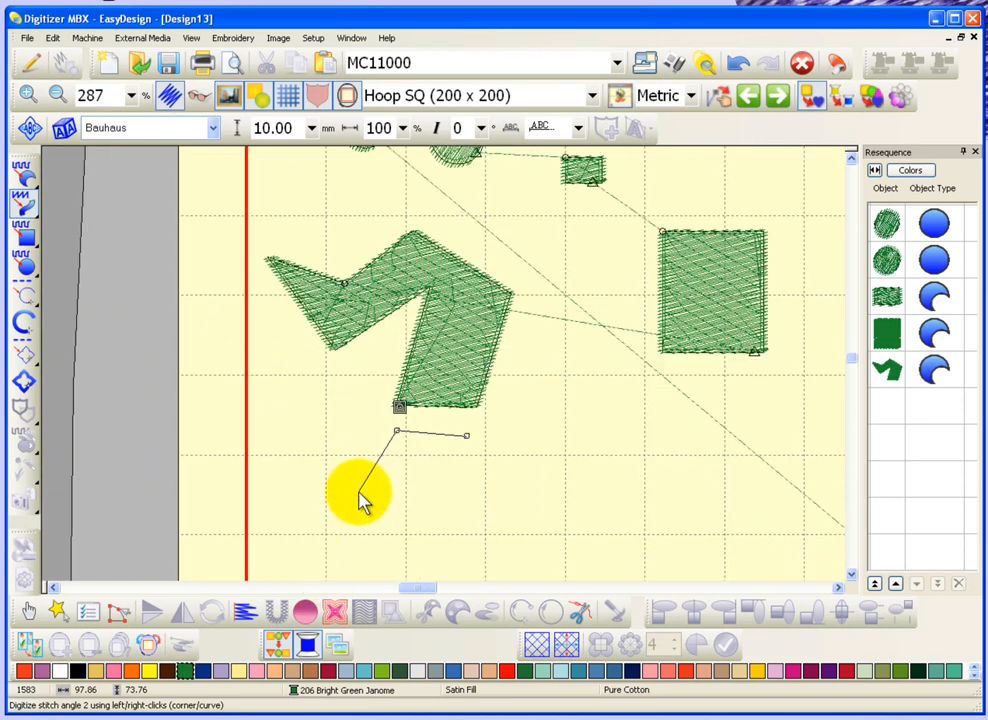
click(358, 491)
click(372, 531)
click(299, 489)
click(287, 527)
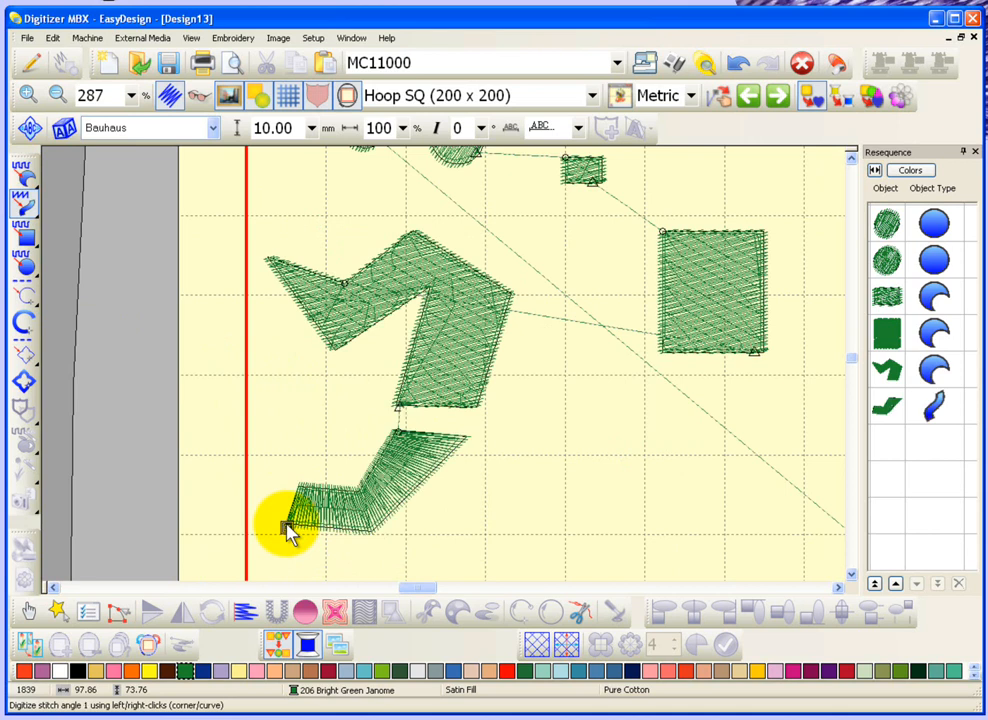
key(shift+z)
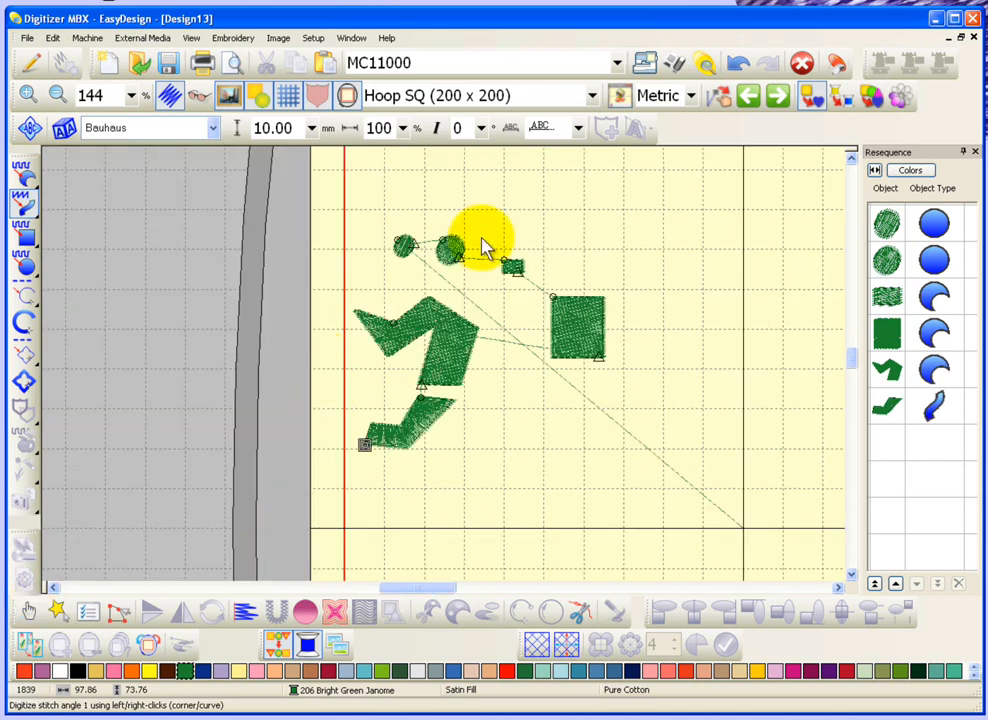
click(199, 94)
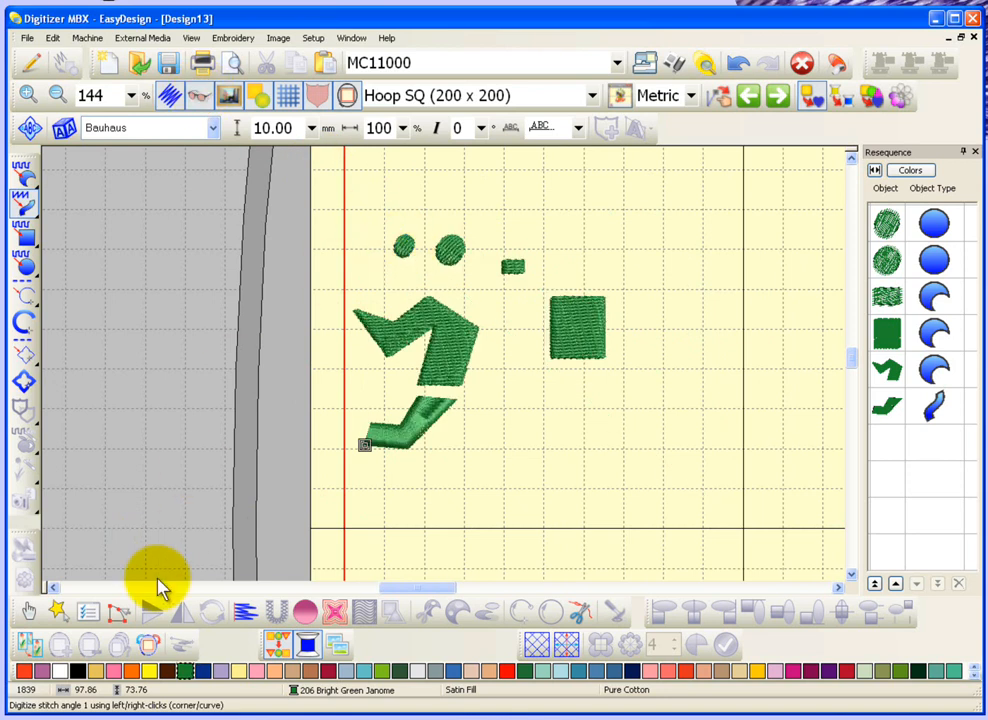
- Recolor the bent column to 209 Pale Violet and the zigzag shape to 204 Yellow
click(30, 612)
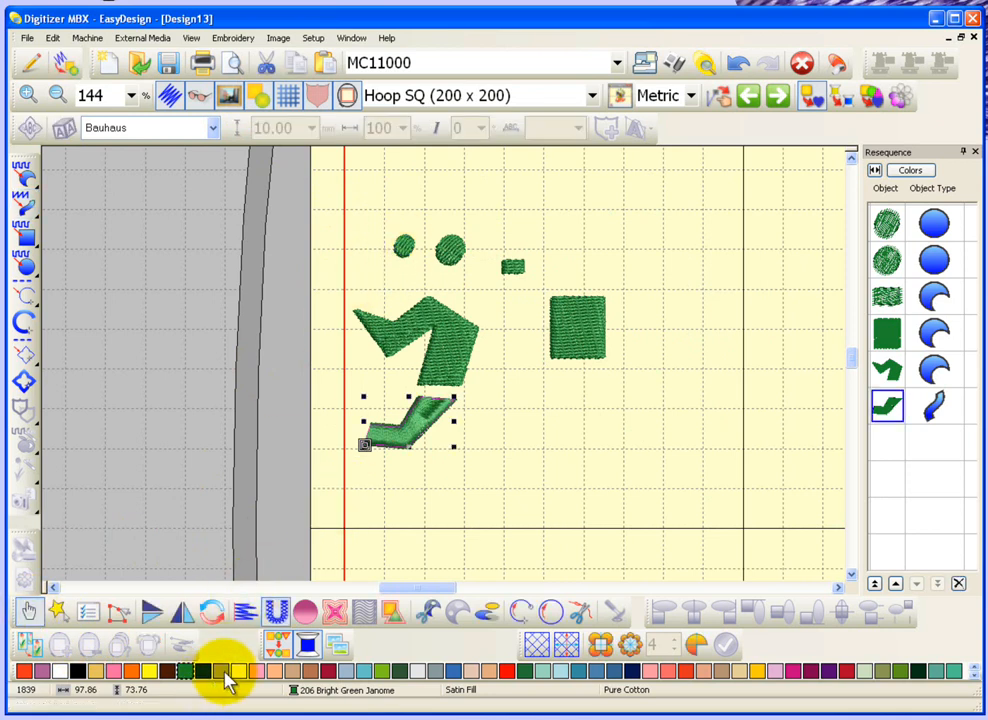
click(222, 670)
click(452, 346)
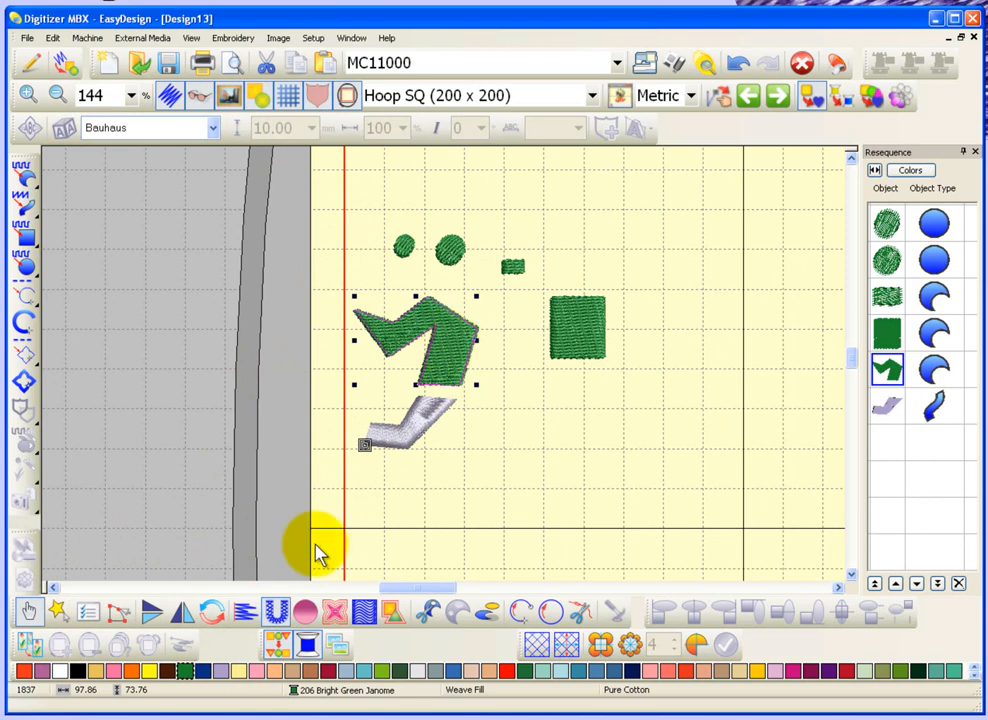
click(153, 672)
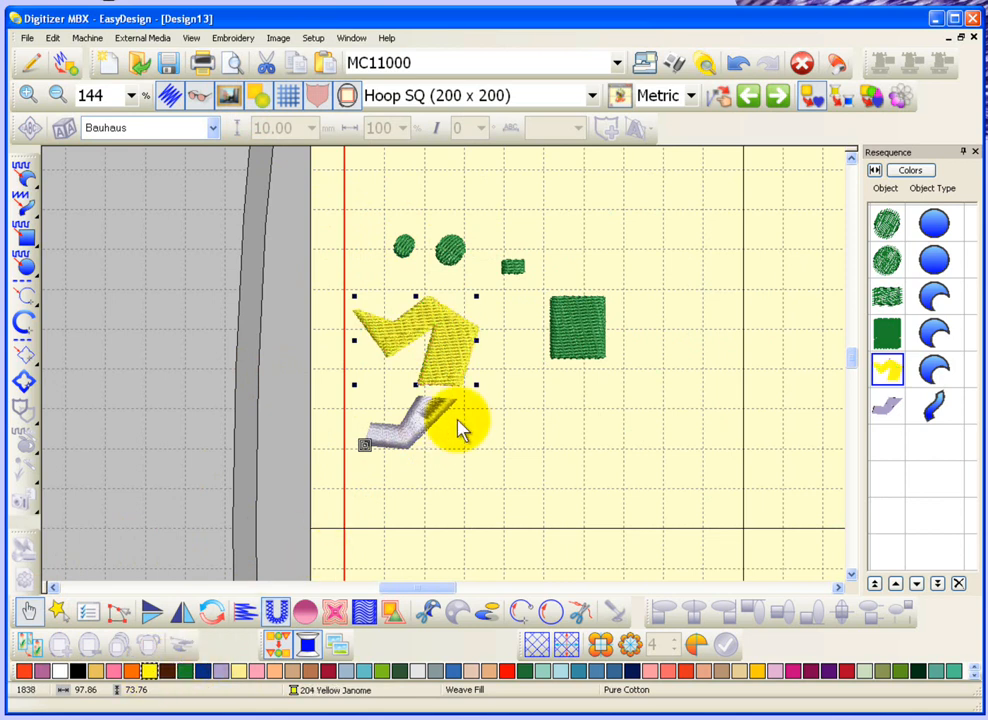
- Recolor the large rectangle to 203 Orange and the larger circle to 202 Vermilion, leaving nothing selected
click(564, 338)
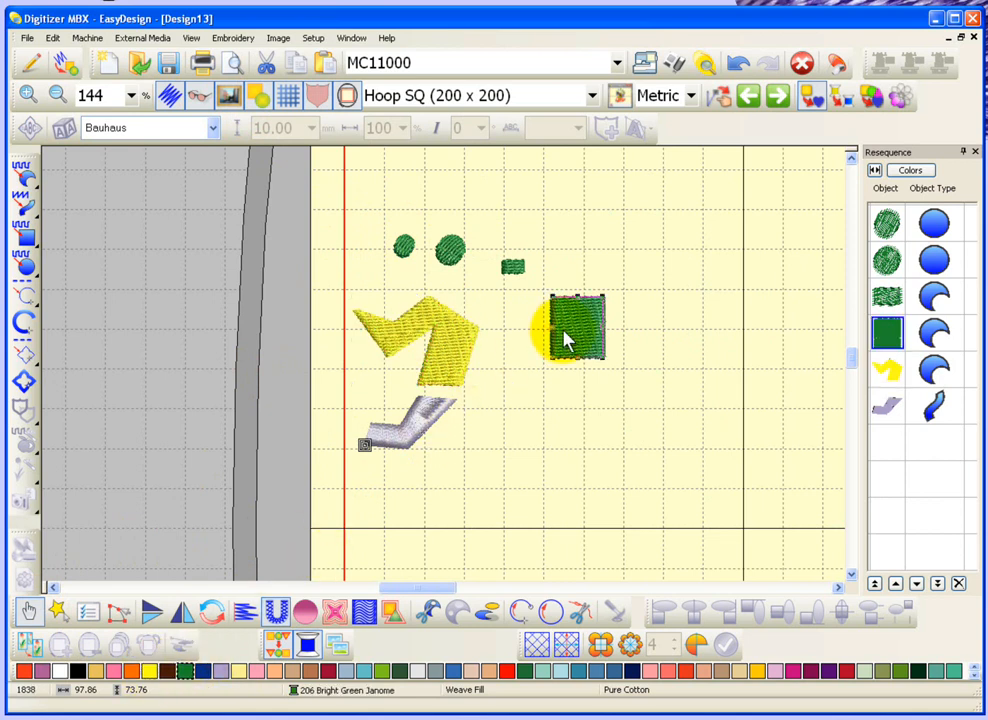
click(137, 674)
click(450, 250)
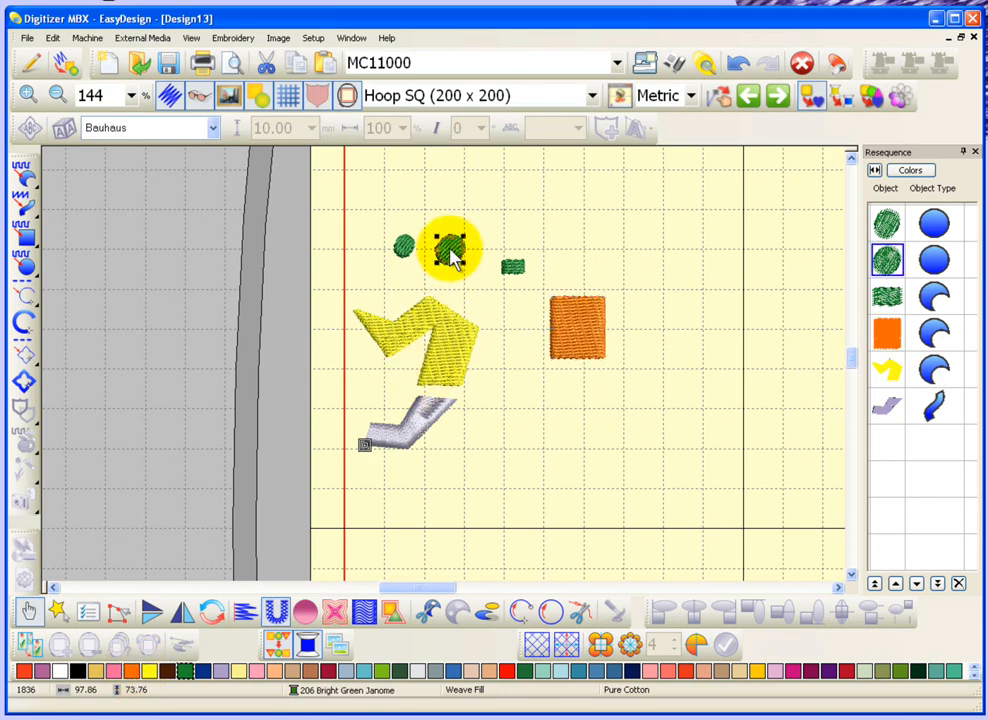
click(24, 671)
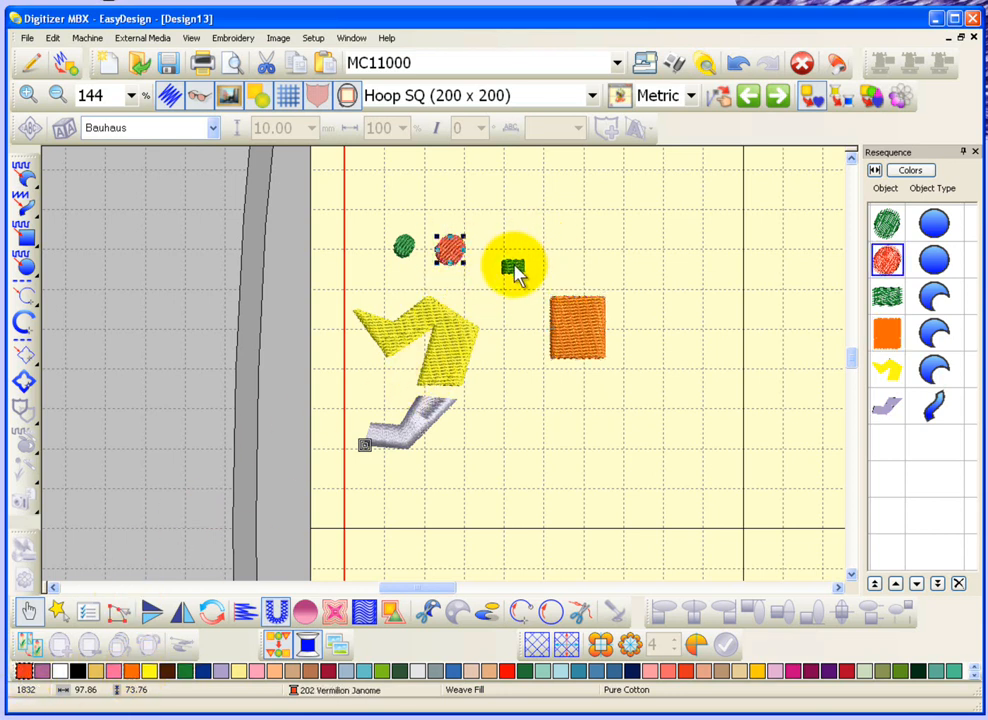
click(603, 265)
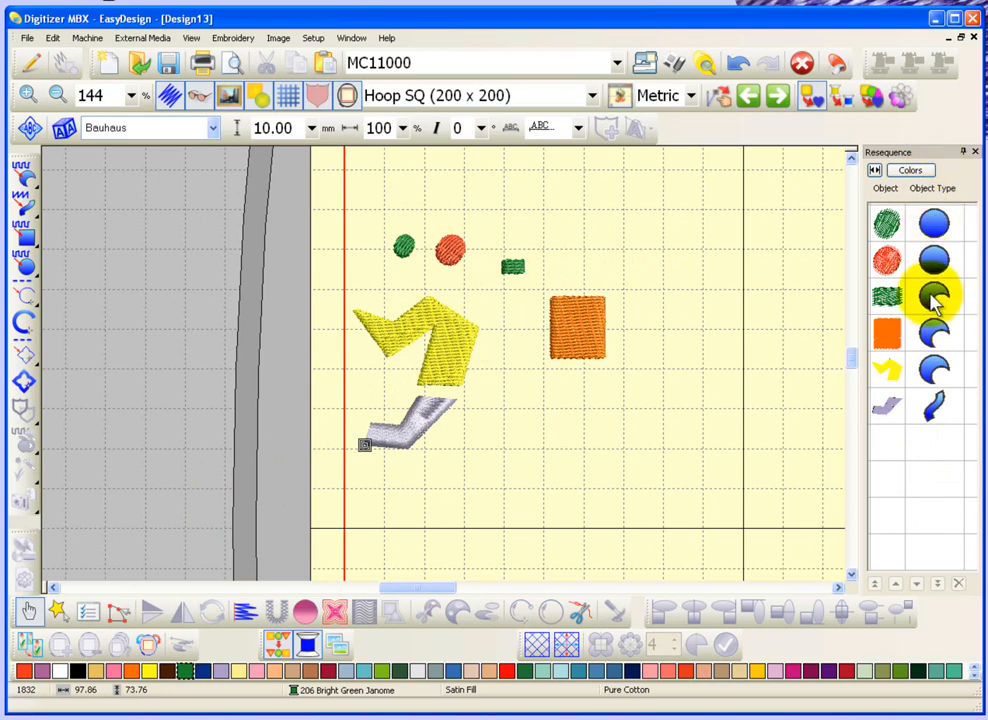
- Examine the stitching sequence by colors, then by objects with their stitch types and stitch counts shown
click(911, 172)
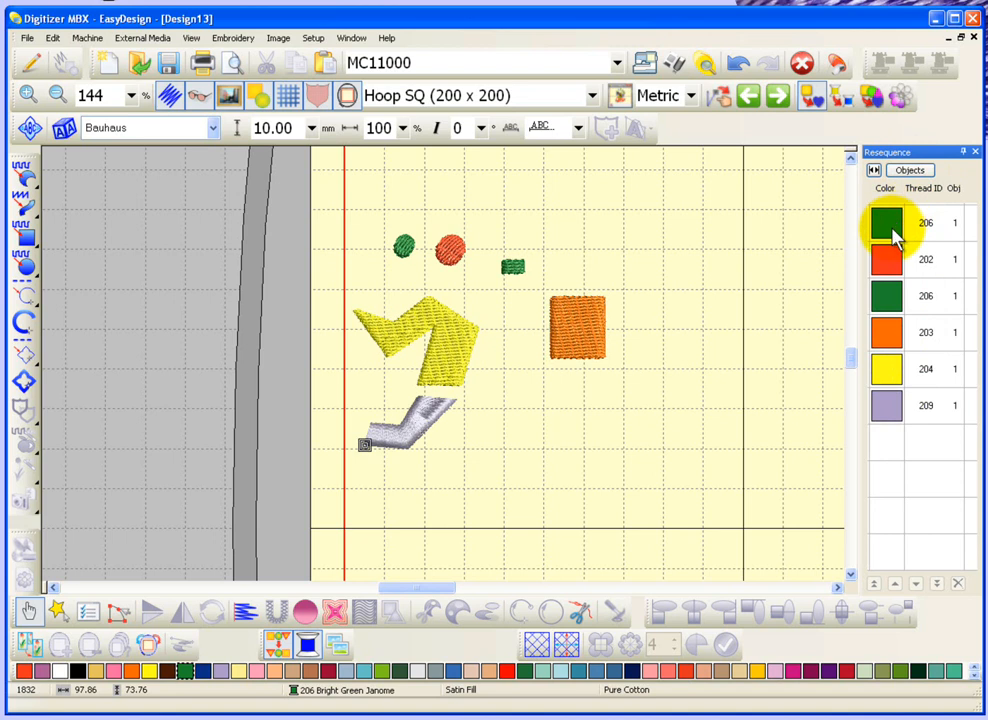
click(910, 172)
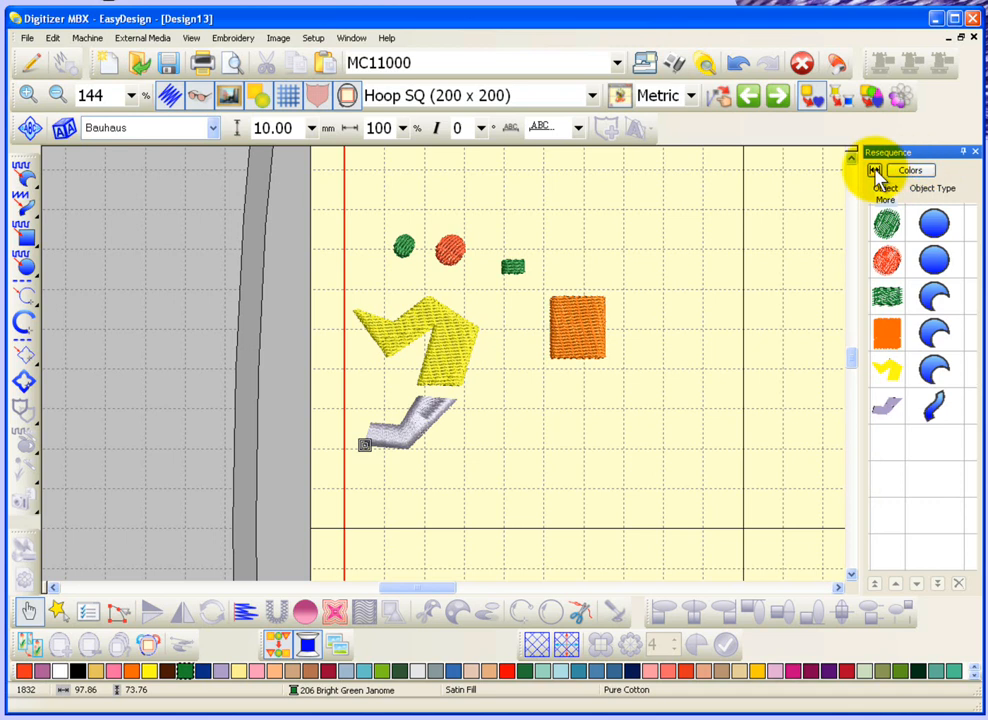
click(874, 172)
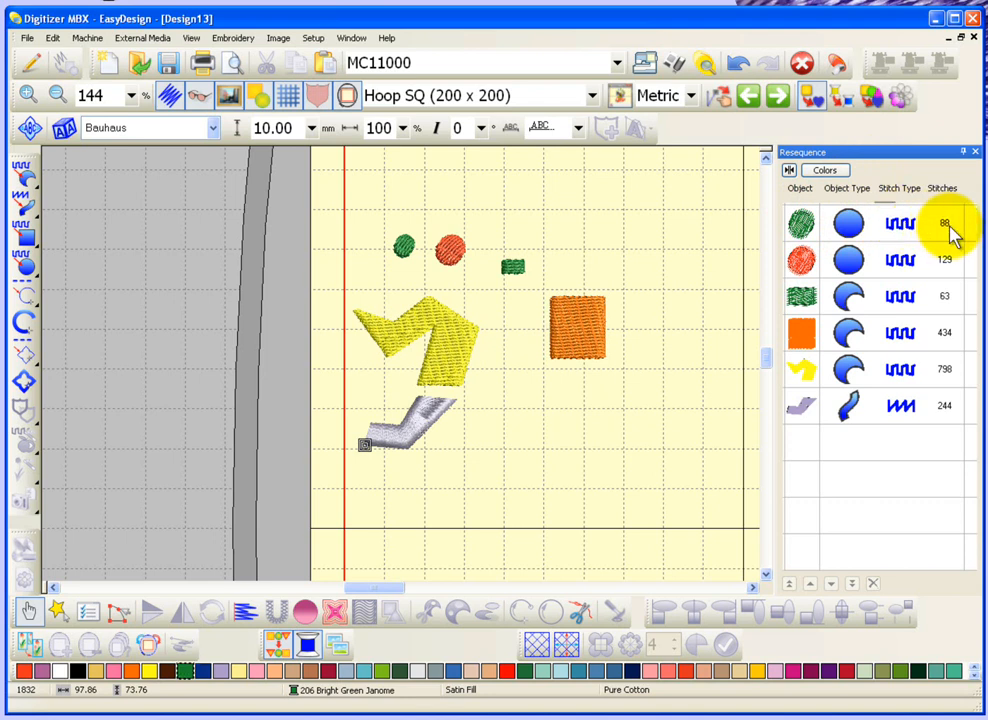
click(789, 172)
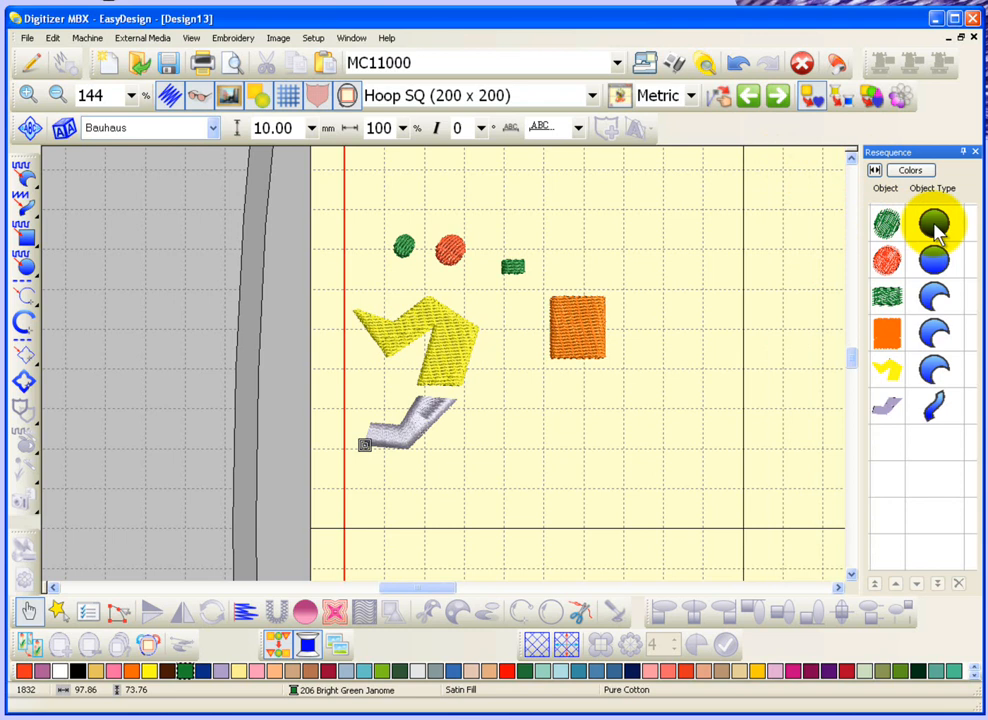
click(876, 172)
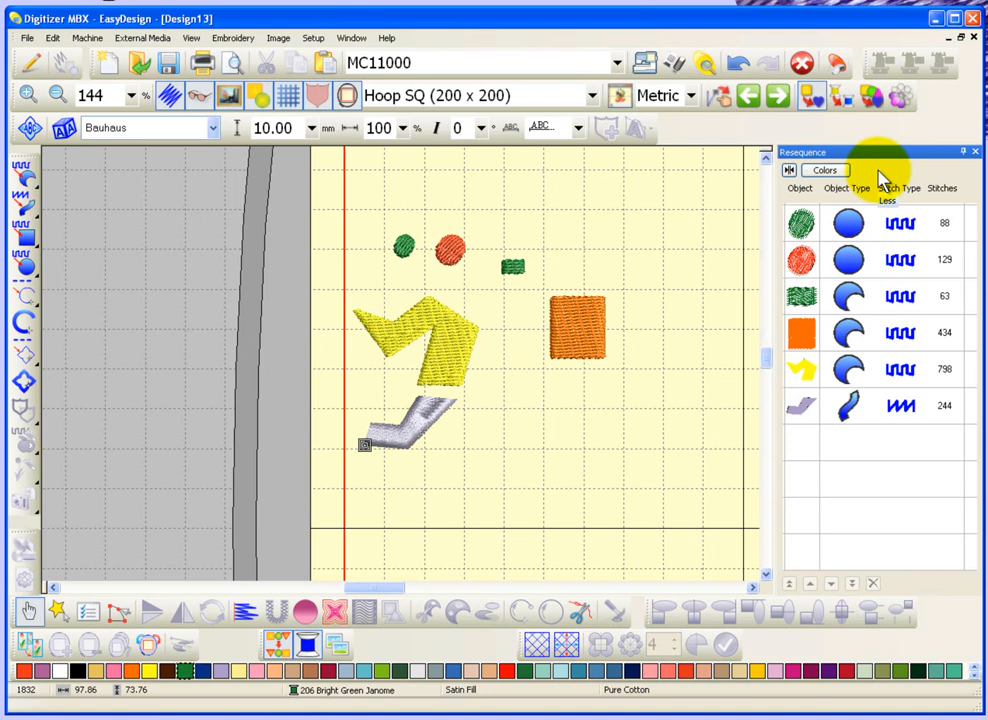
- Move the pale violet column to the start of the stitching sequence and deselect it
click(805, 408)
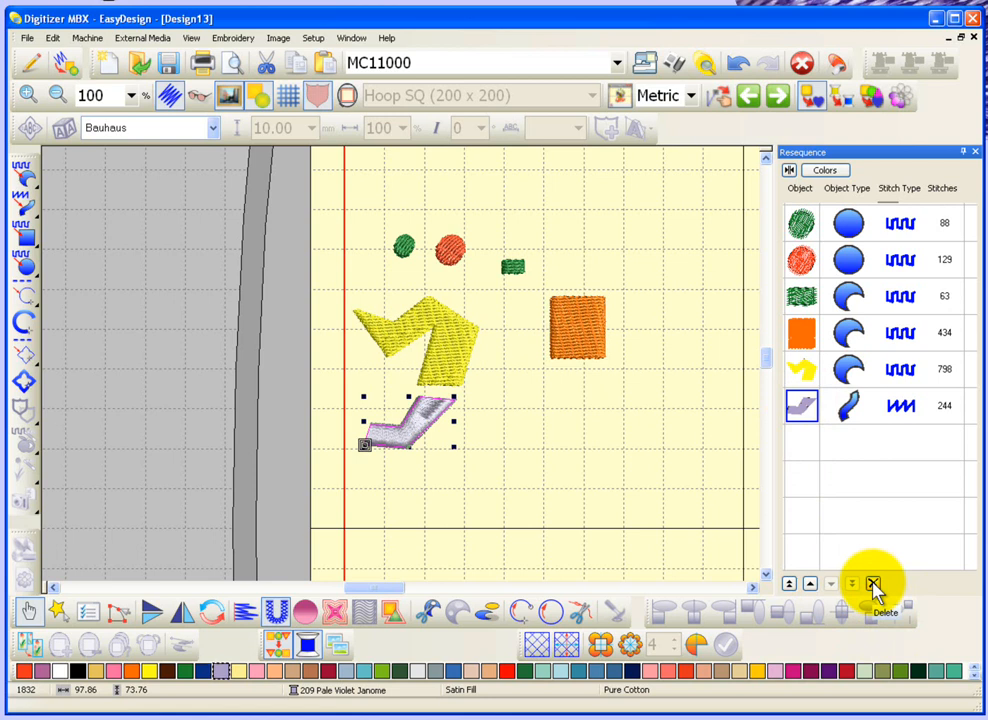
click(801, 408)
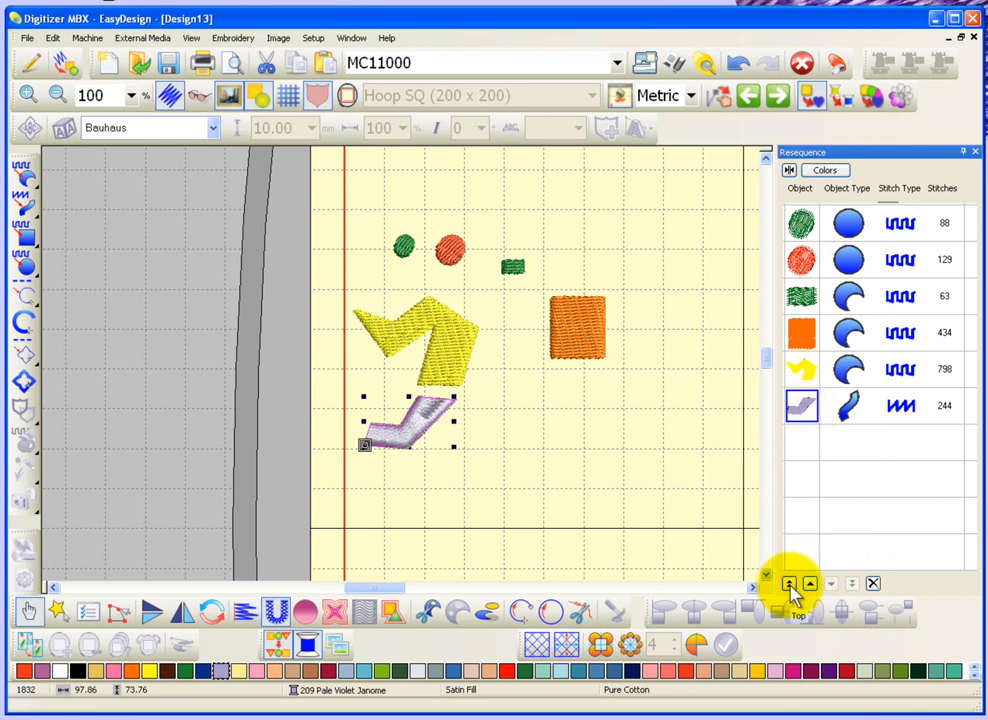
click(789, 584)
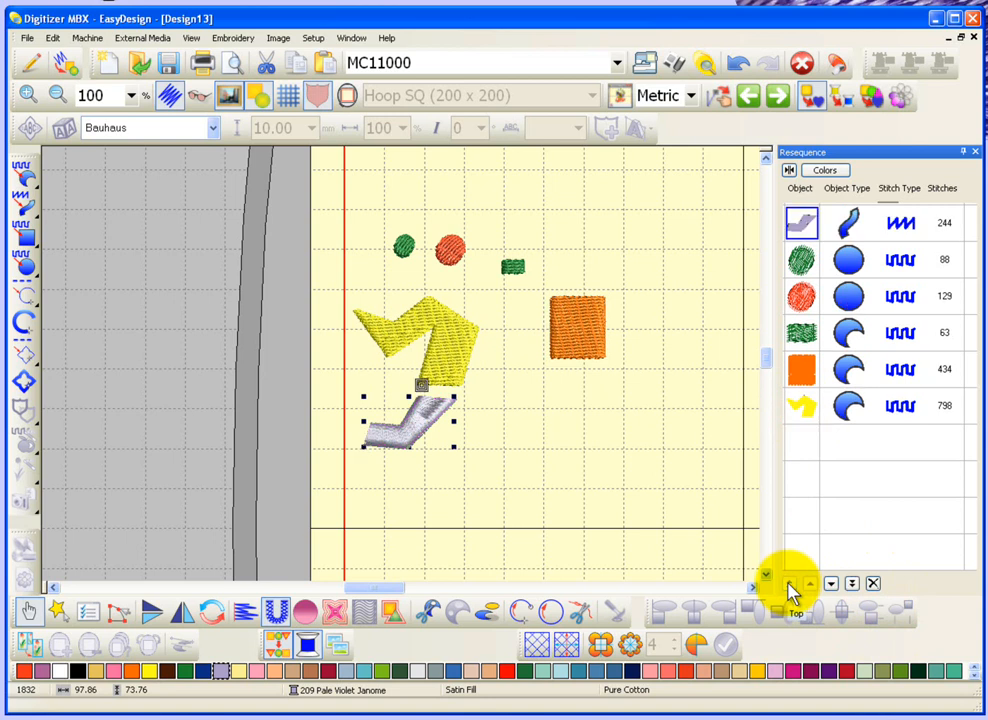
click(706, 486)
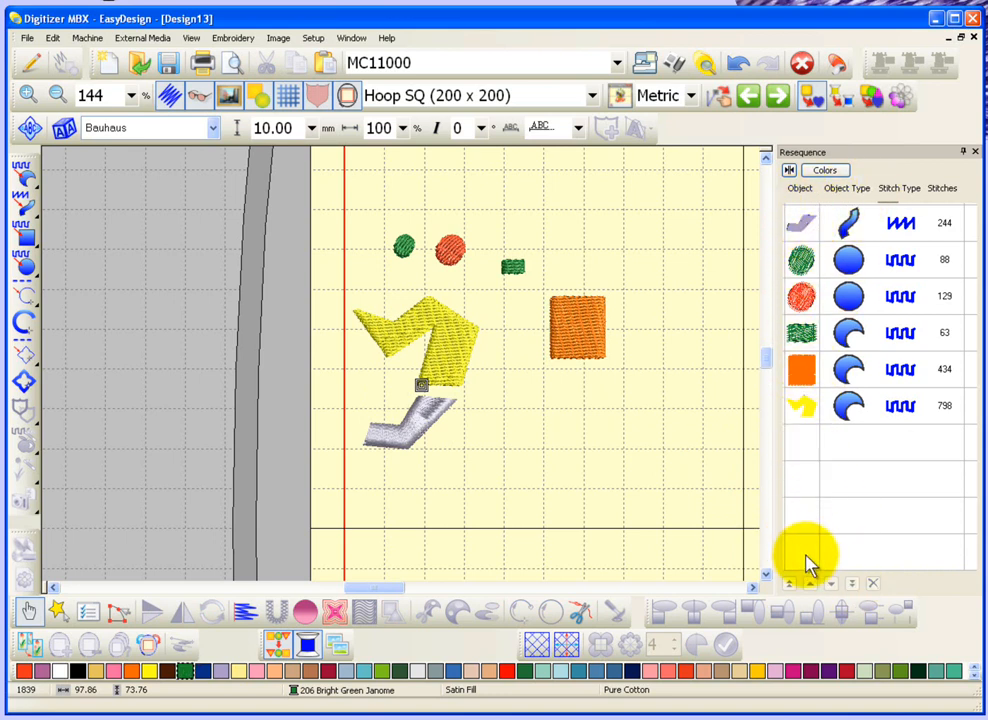
- Reorder the stitching sequence so the yellow zigzag shape is second and the orange rectangle third
click(805, 406)
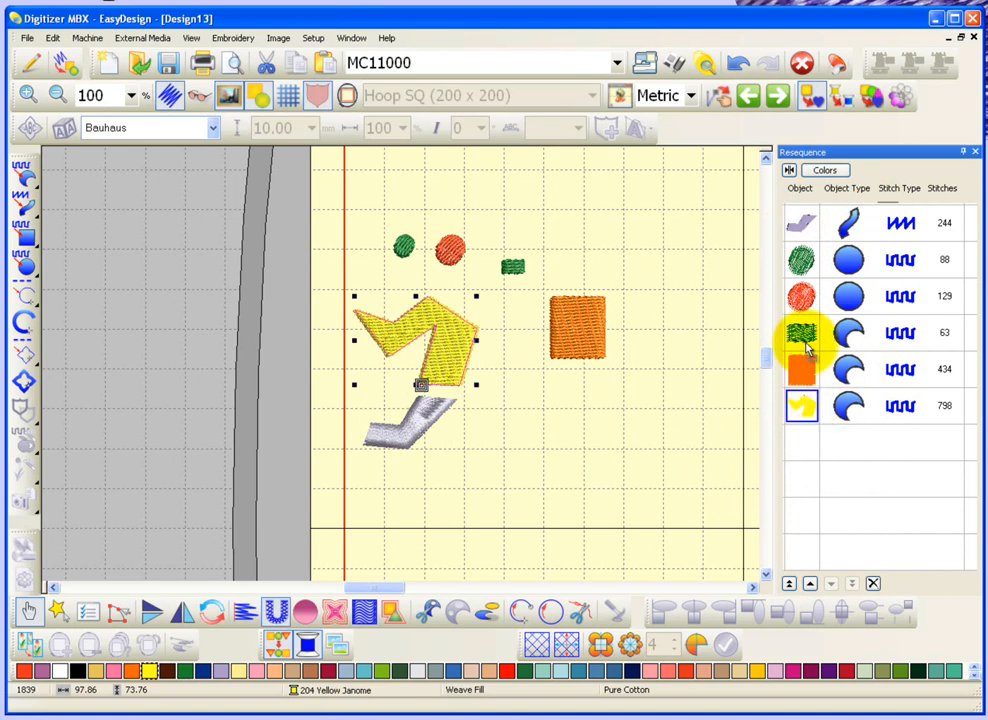
drag(795, 258, 800, 254)
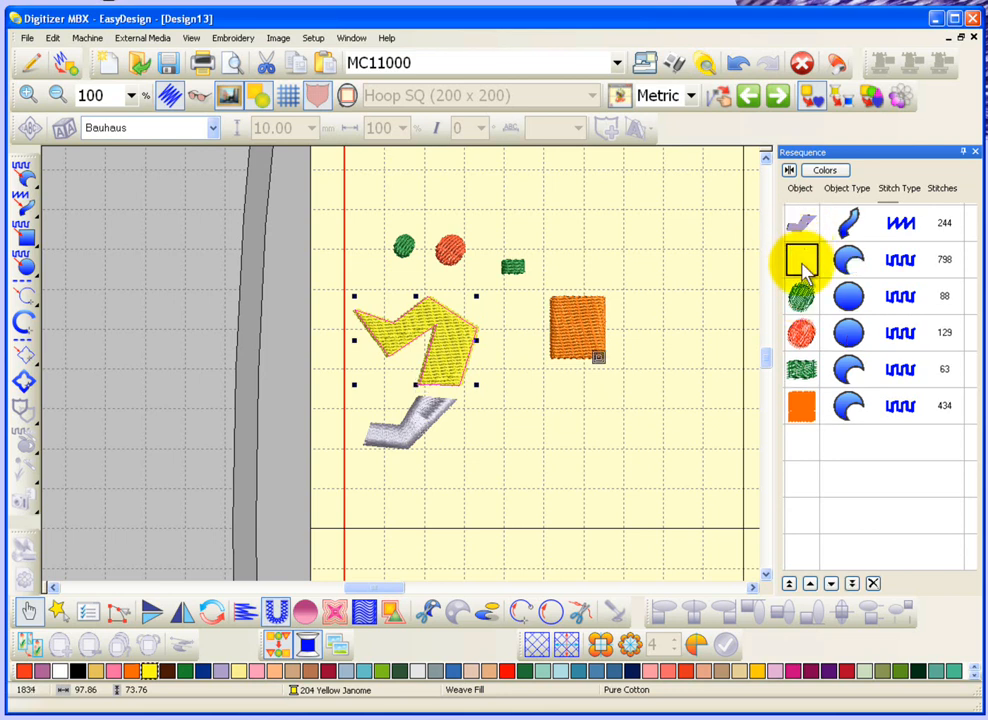
click(801, 410)
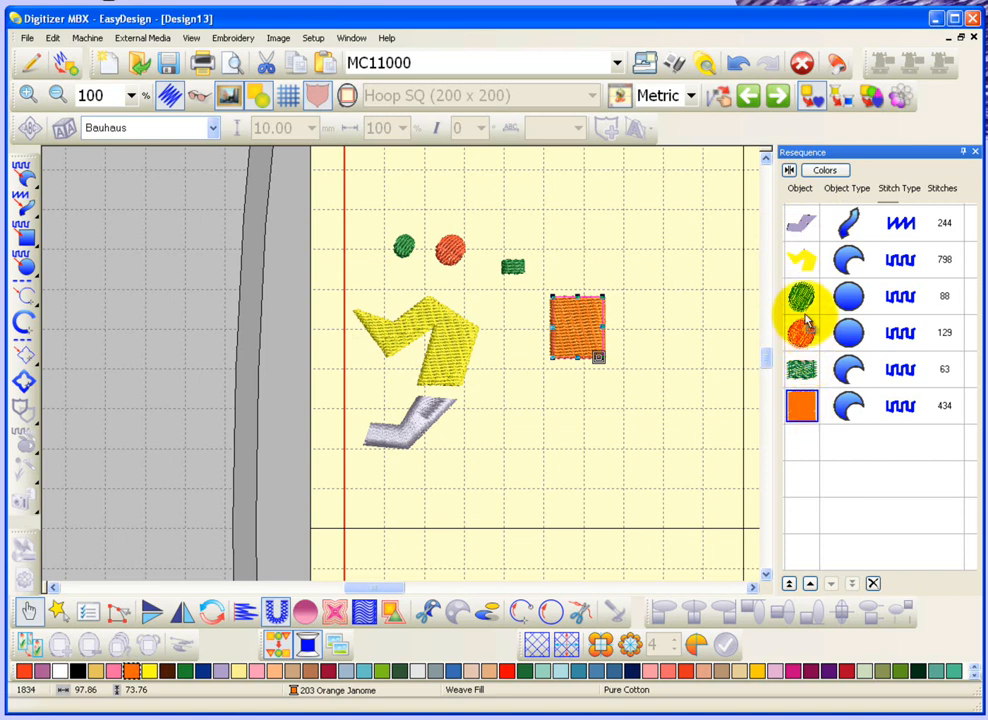
drag(805, 298, 806, 301)
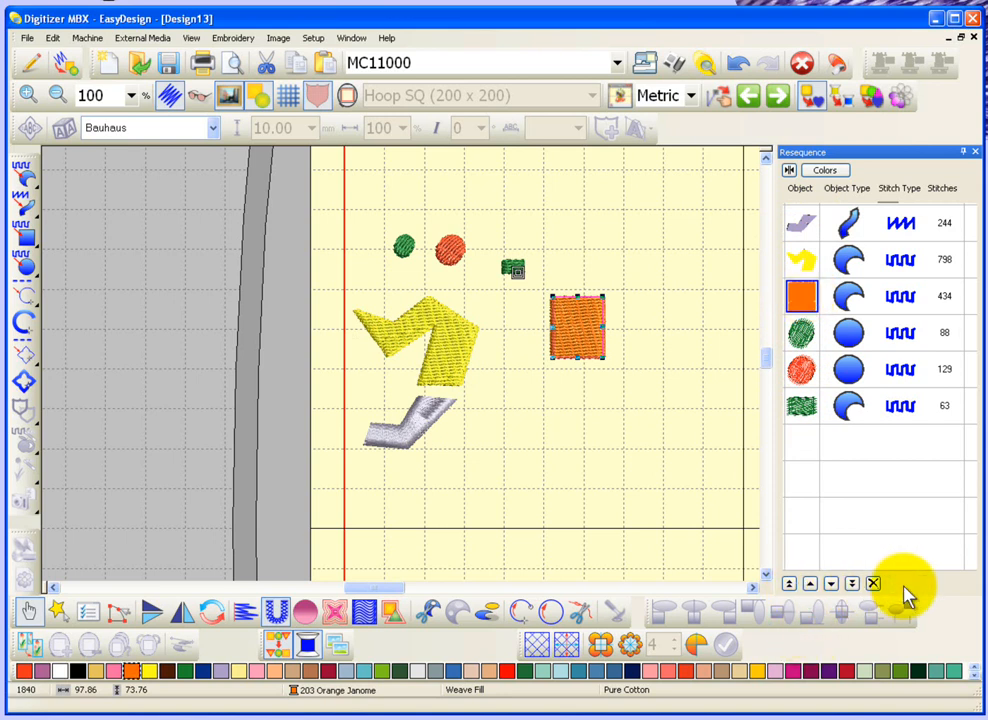
click(705, 310)
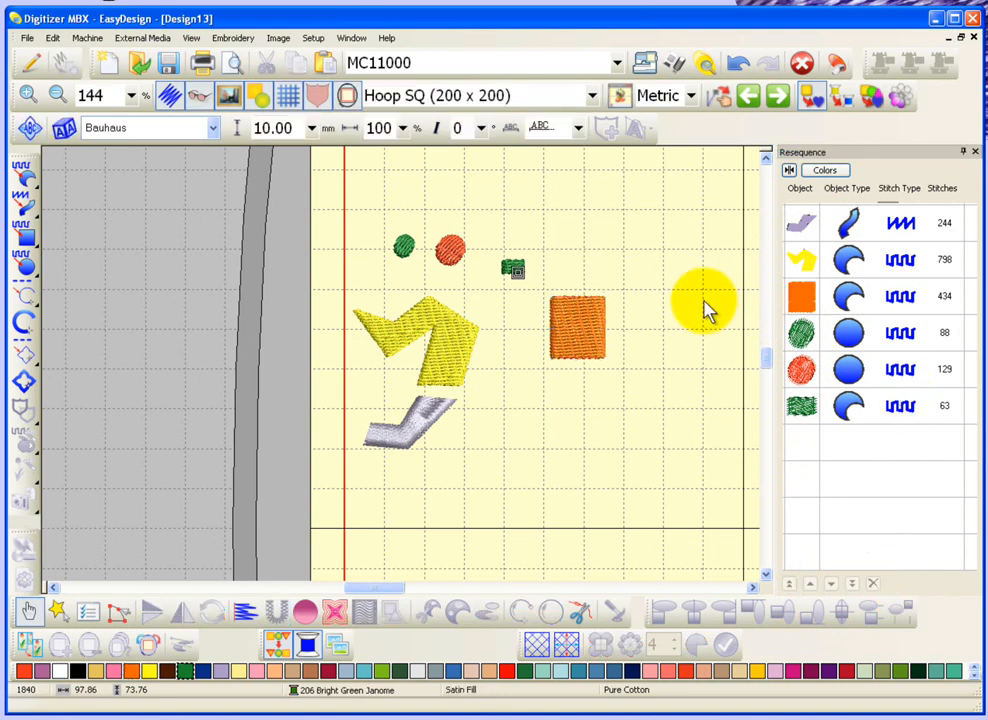
- Move the pale violet 209 color one place later in the color sequence, deselect it and review the order by objects
click(829, 175)
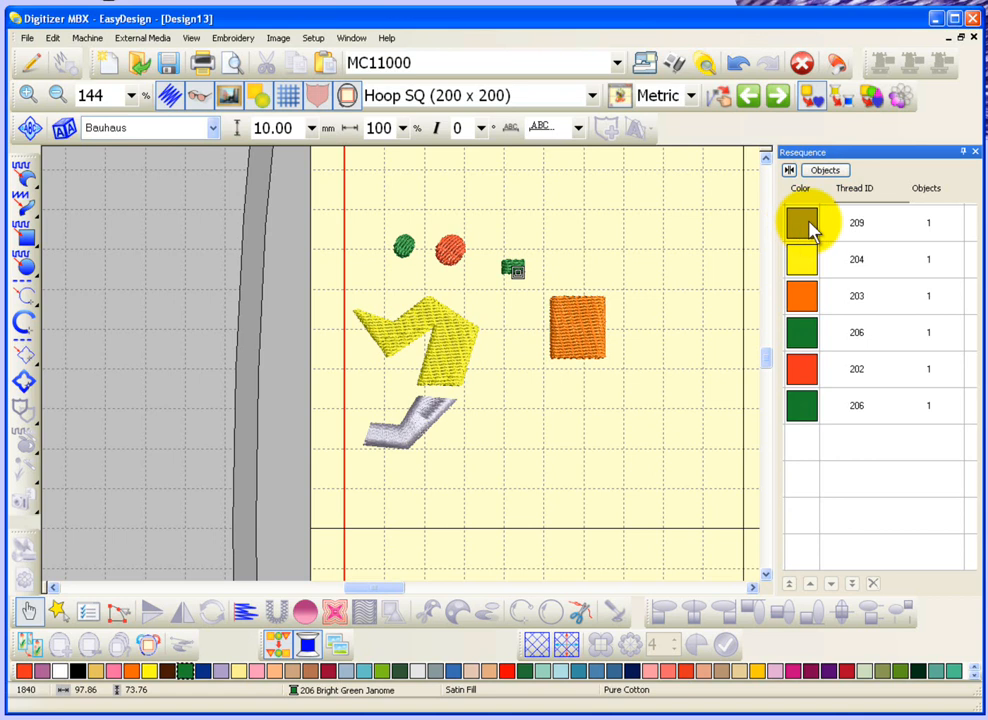
click(804, 224)
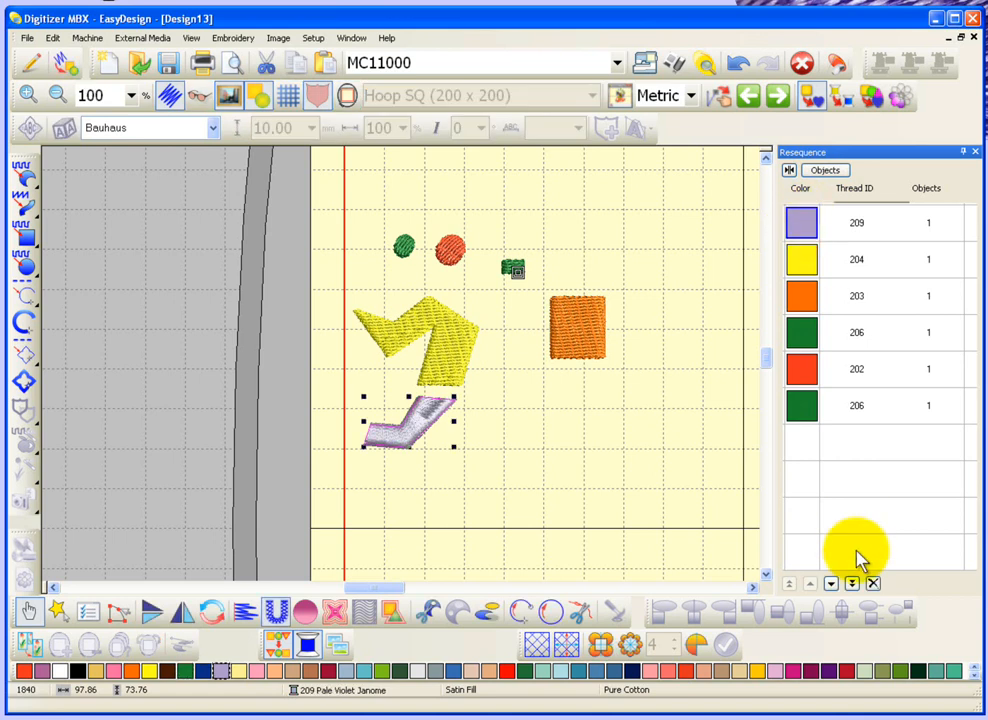
click(830, 587)
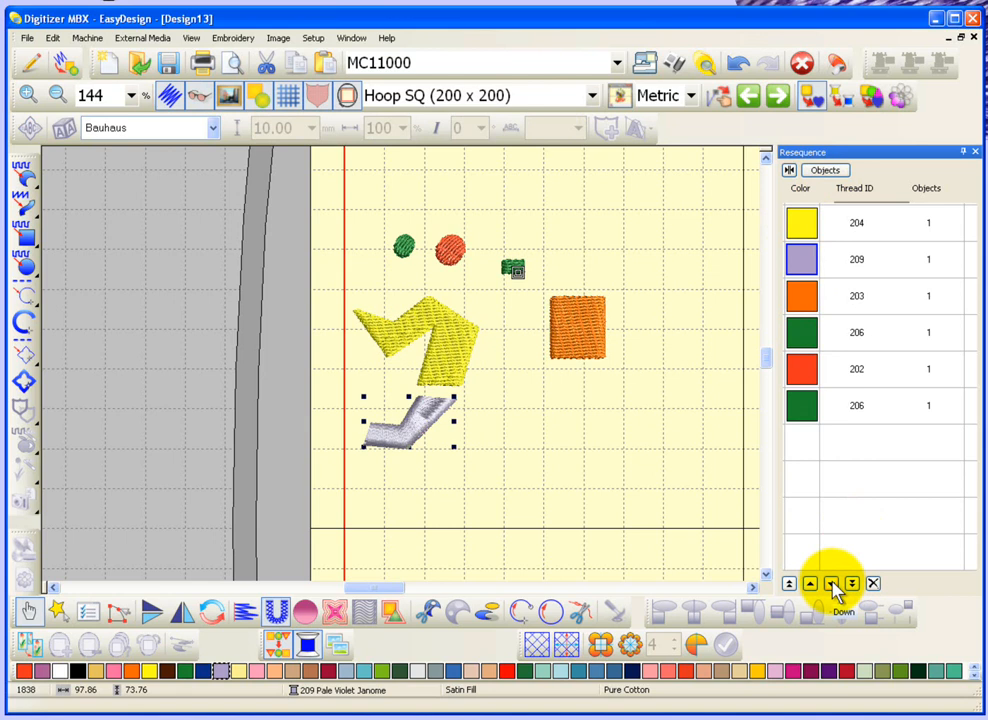
click(723, 338)
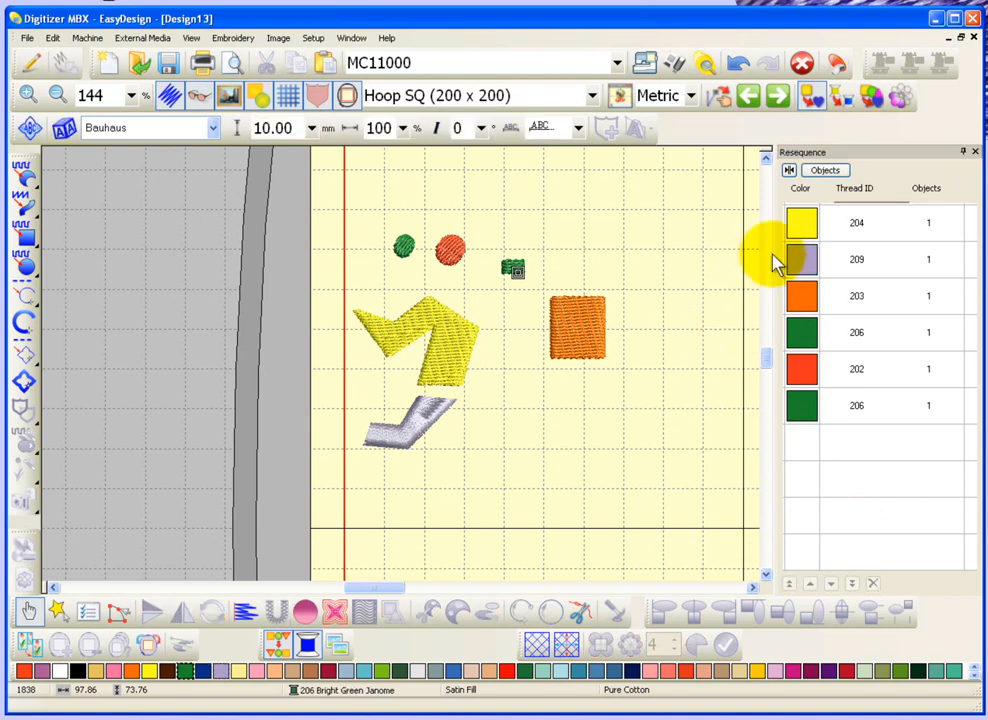
click(828, 173)
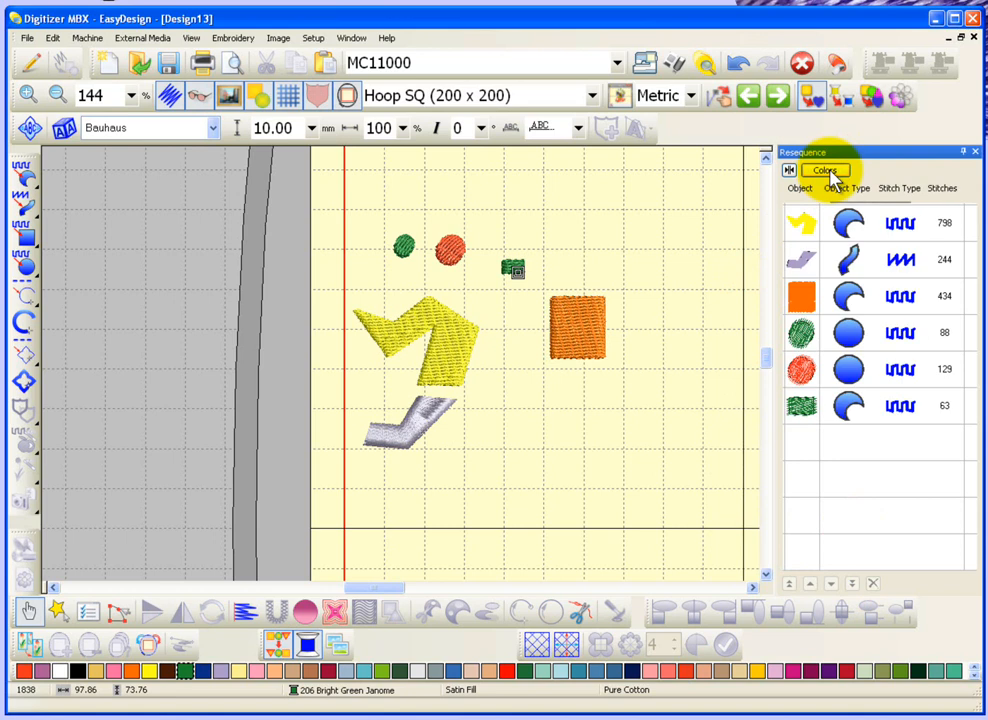
- Combine the green circle's 206 color block with the last 206 block, then list the sequence by objects with nothing selected
click(829, 174)
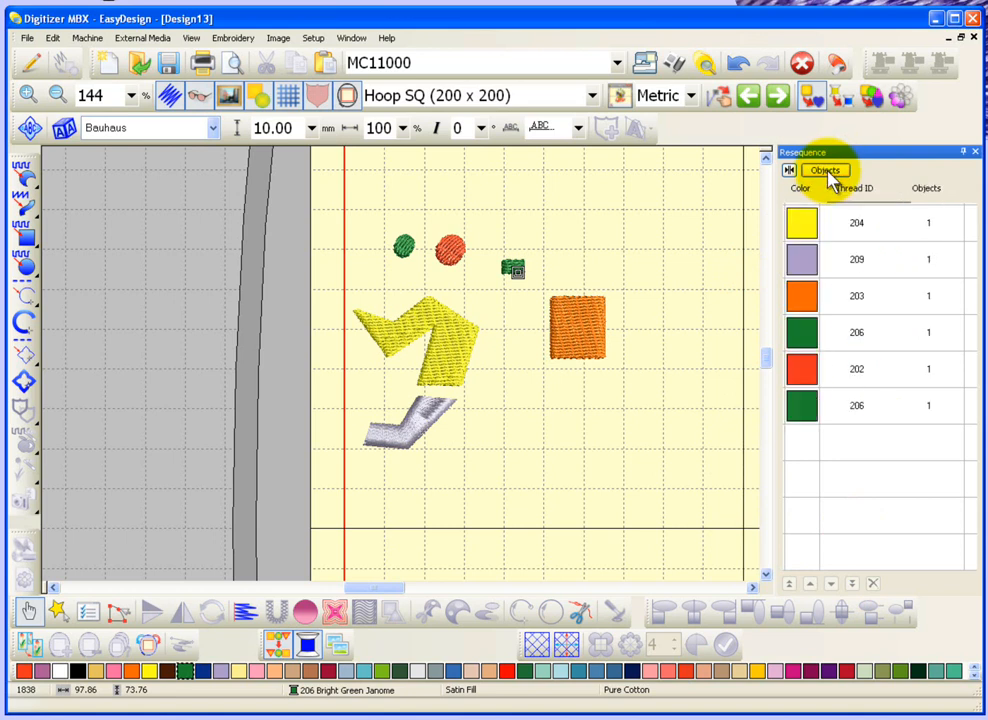
click(806, 340)
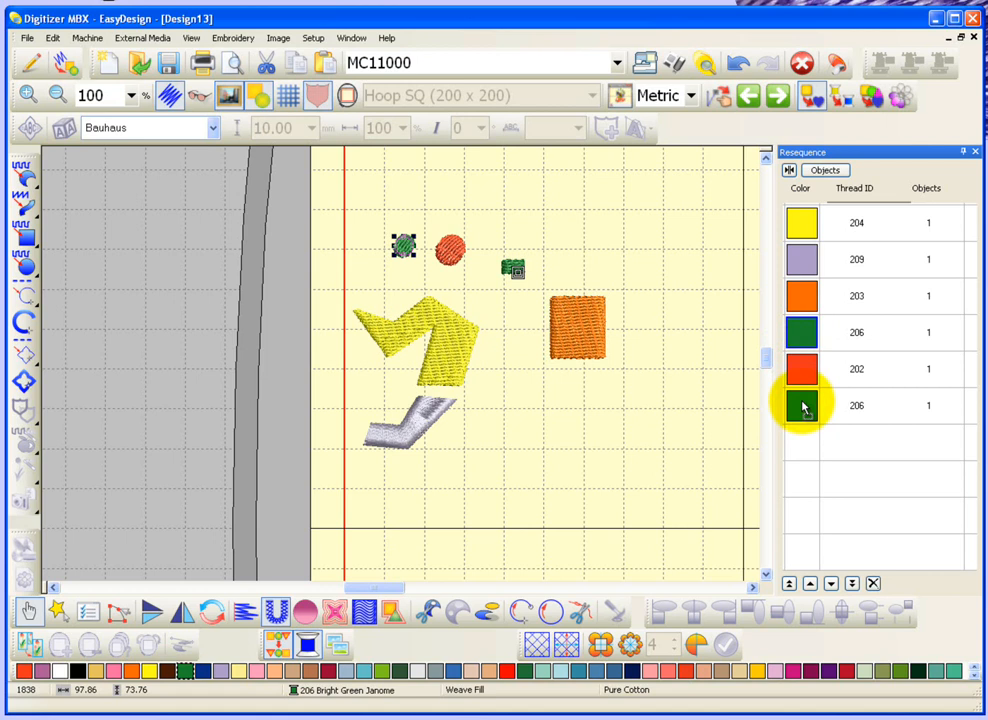
drag(803, 406, 806, 410)
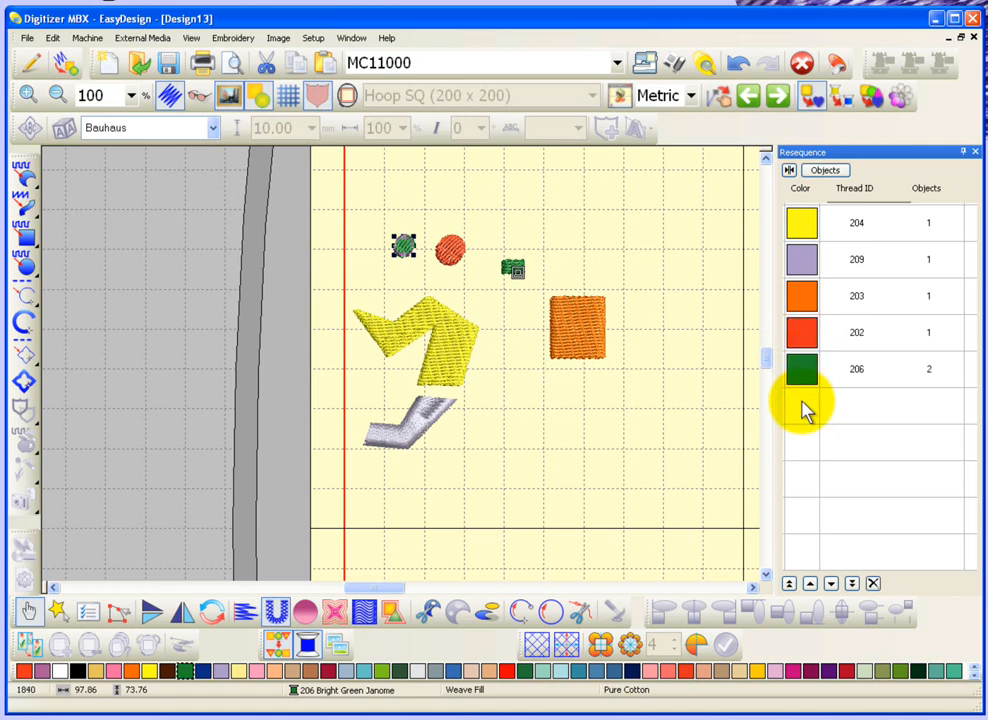
click(826, 172)
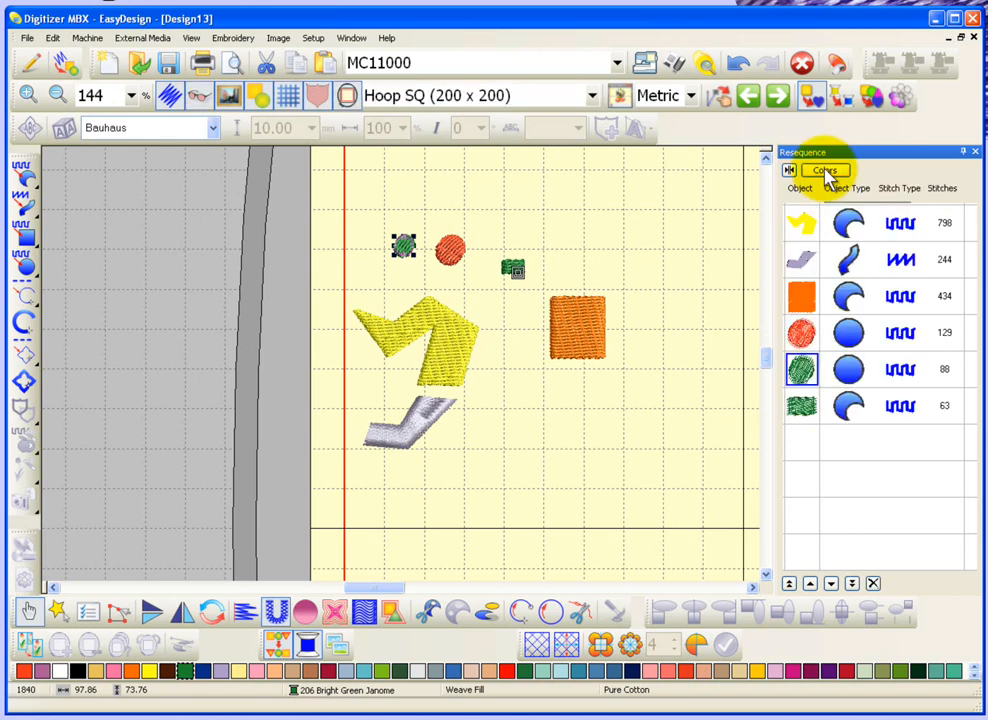
click(816, 517)
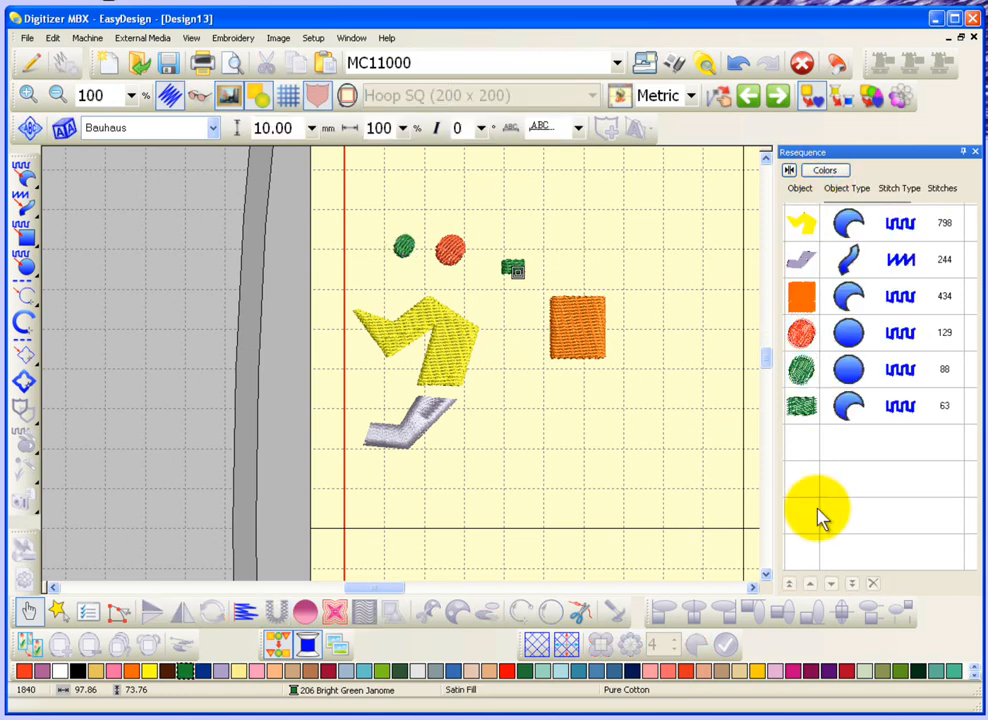
- Examine the stitching order object by object from the yellow zigzag to the small green rectangle, leaving nothing selected
click(800, 224)
click(800, 259)
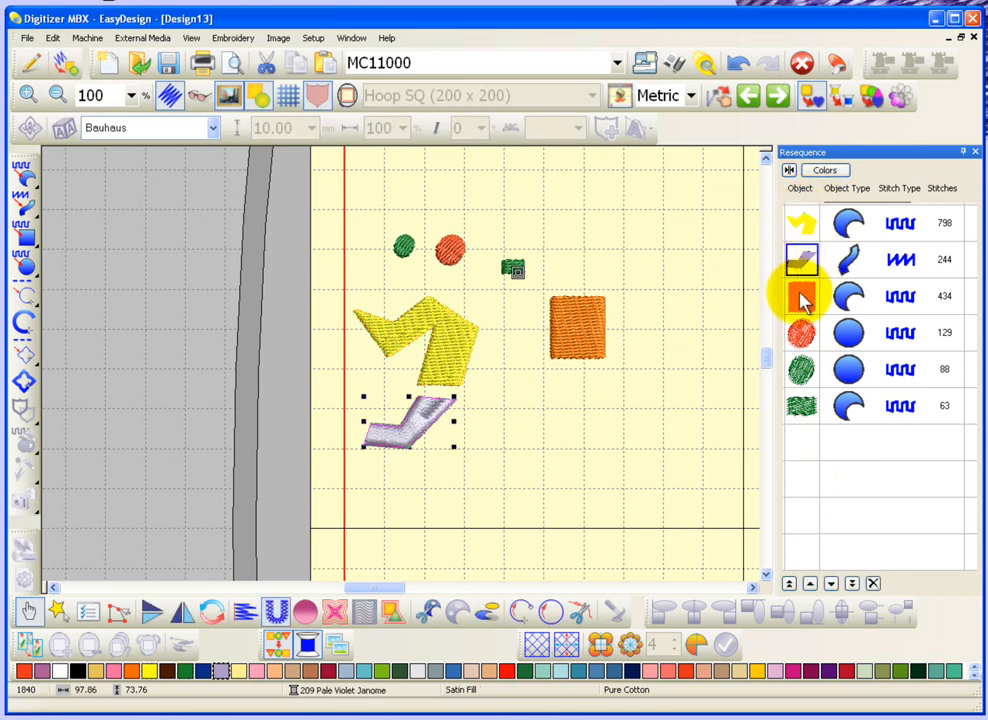
click(801, 297)
click(800, 333)
click(802, 369)
click(803, 405)
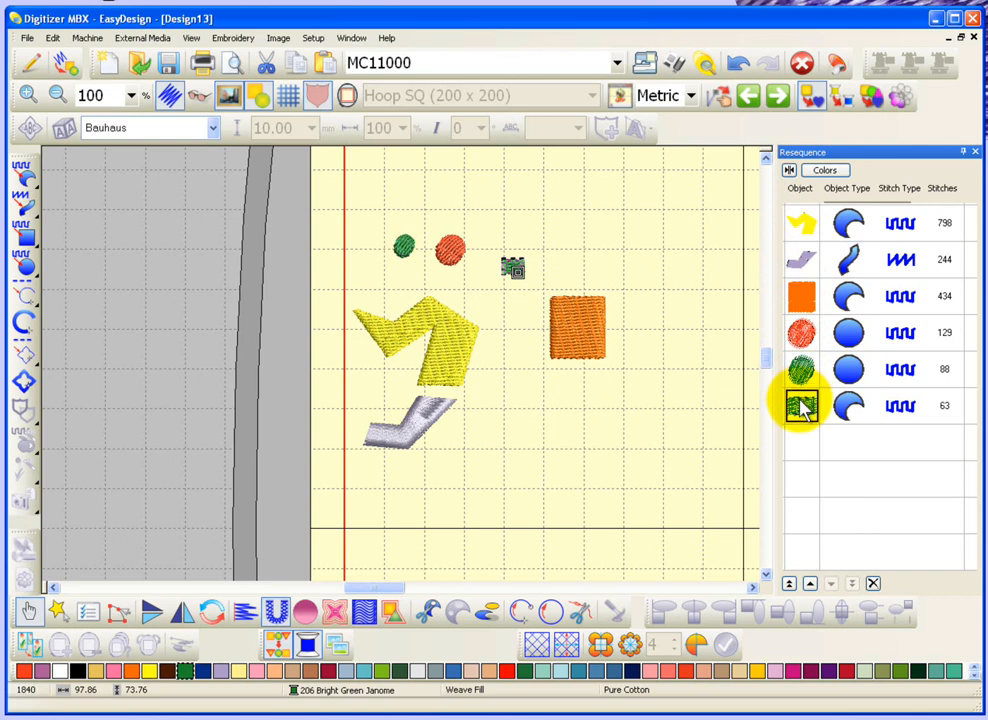
click(671, 369)
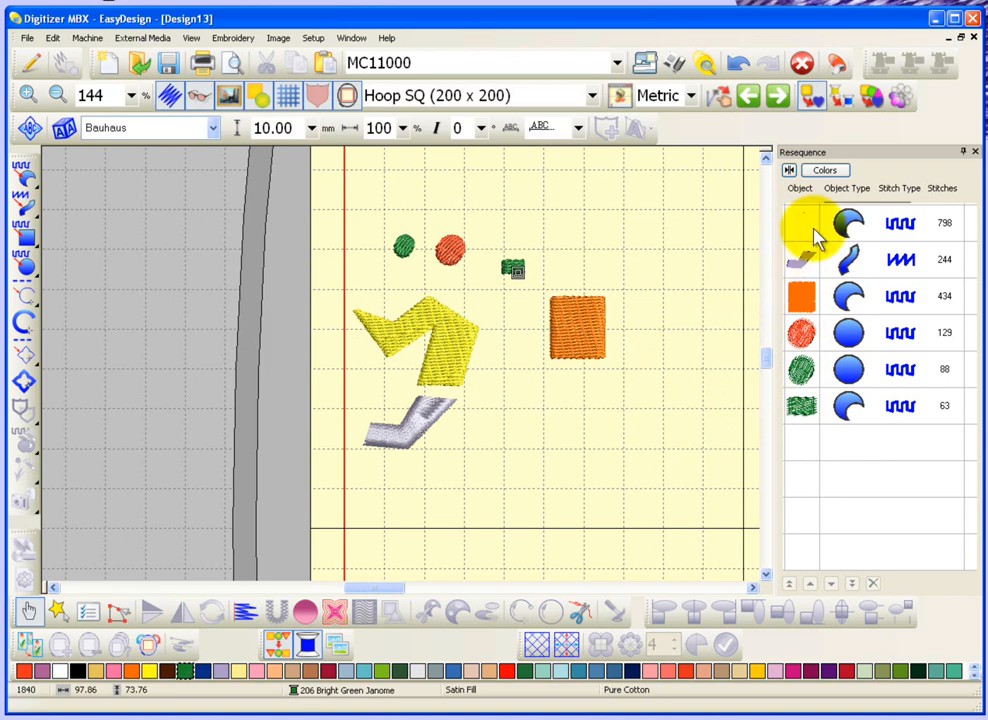
click(803, 410)
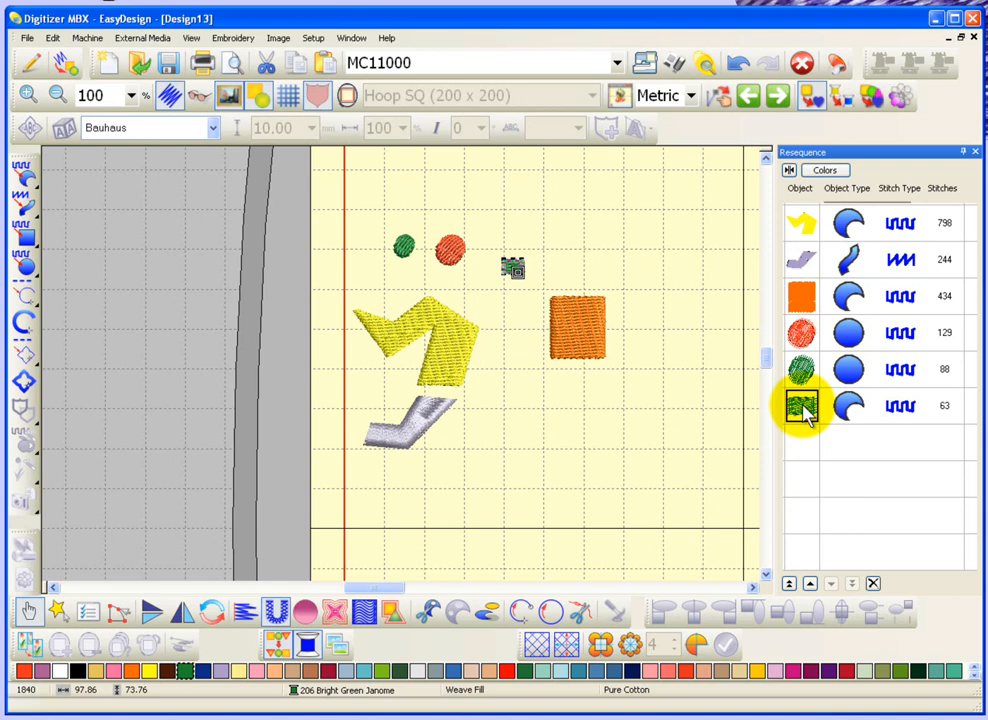
click(667, 208)
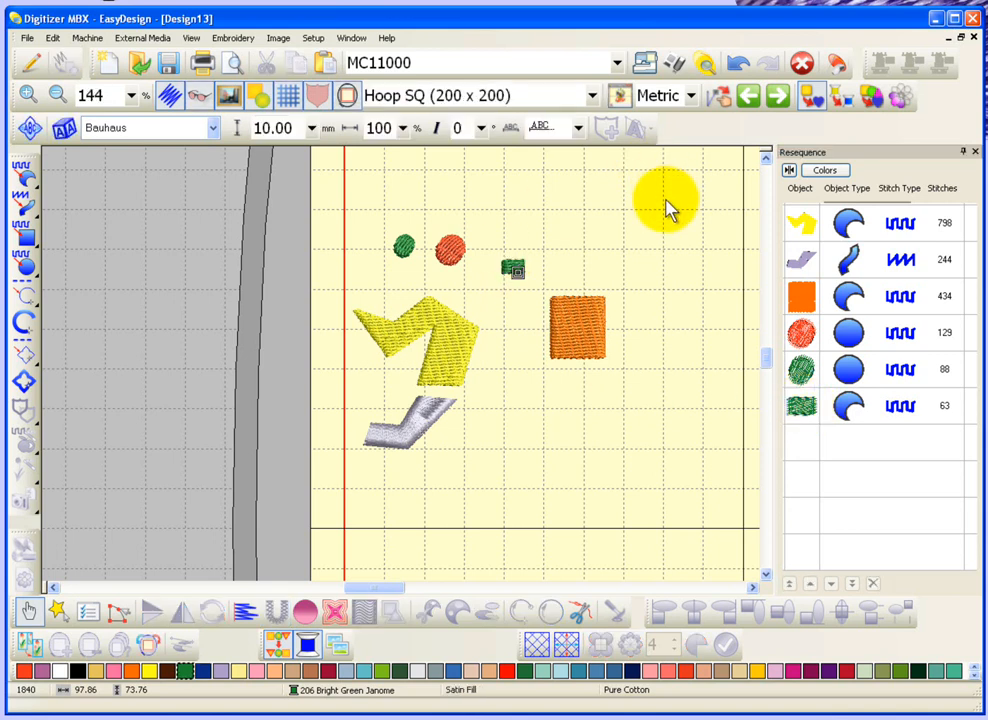